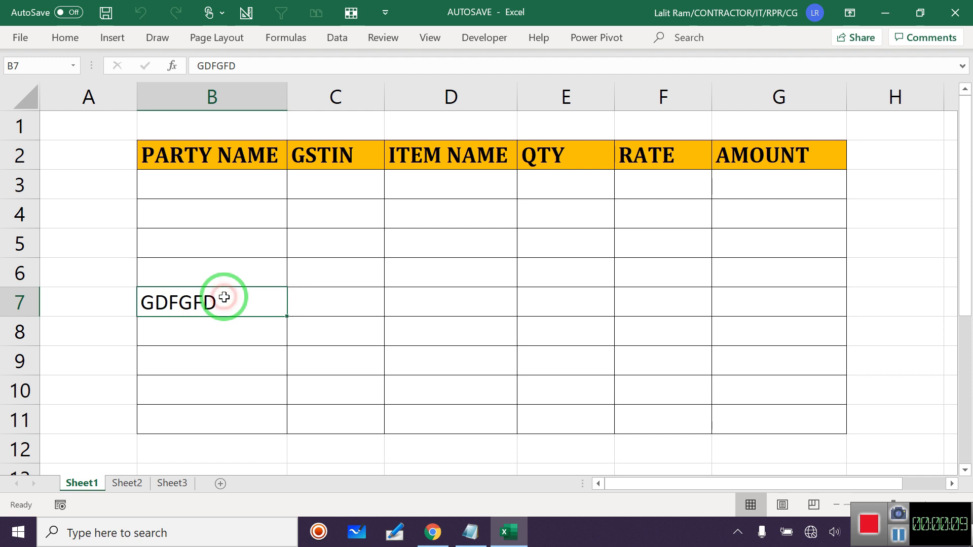
# Enter FGFDG in C7 and confirm the filled B7 and C7 cells reject further edits.
pyautogui.click(491, 310)
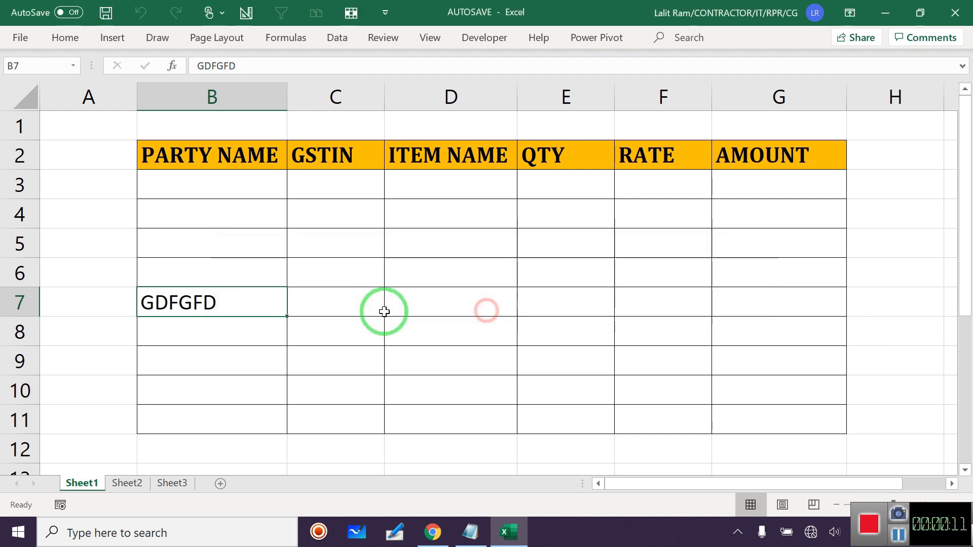
pyautogui.doubleClick(221, 313)
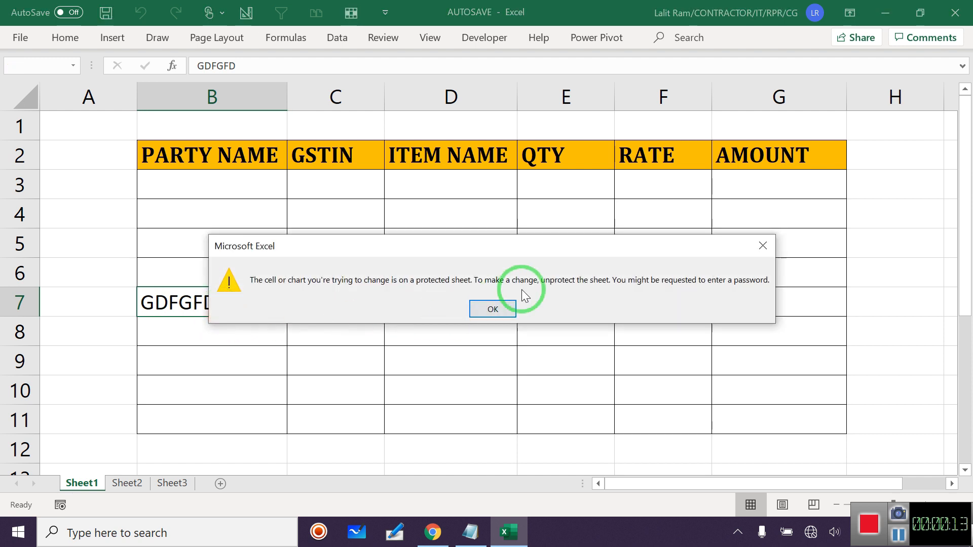
pyautogui.click(490, 314)
pyautogui.click(358, 303)
pyautogui.write('FGFDG')
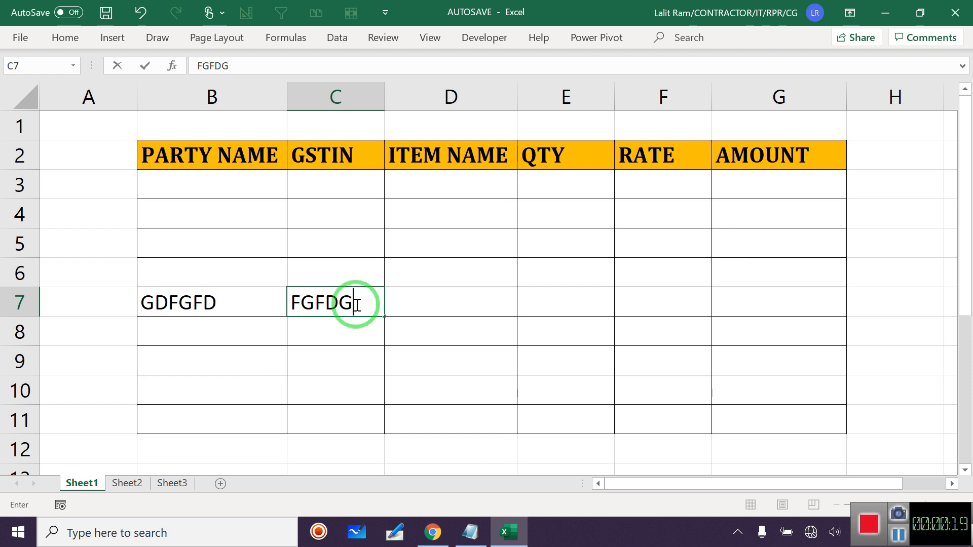
pyautogui.press('Tab')
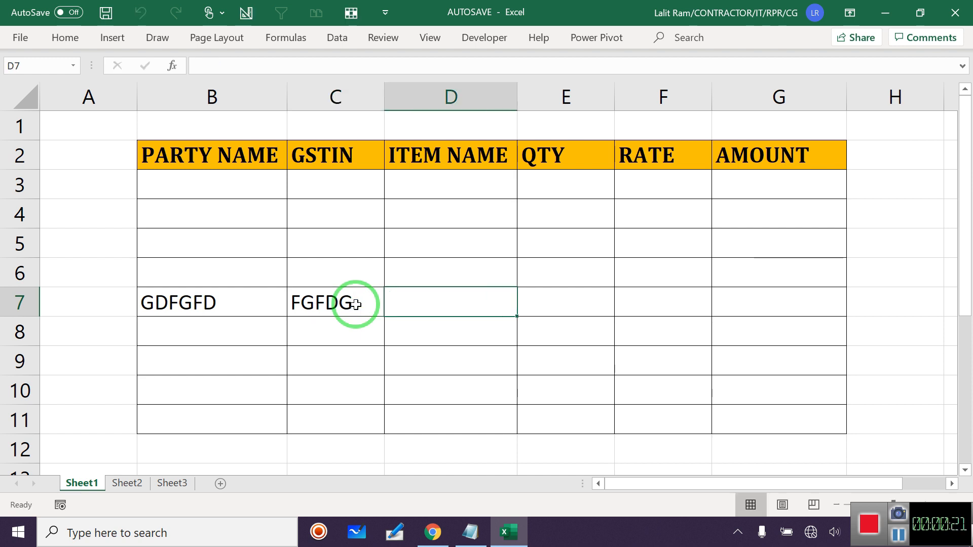
pyautogui.doubleClick(356, 304)
pyautogui.click(492, 309)
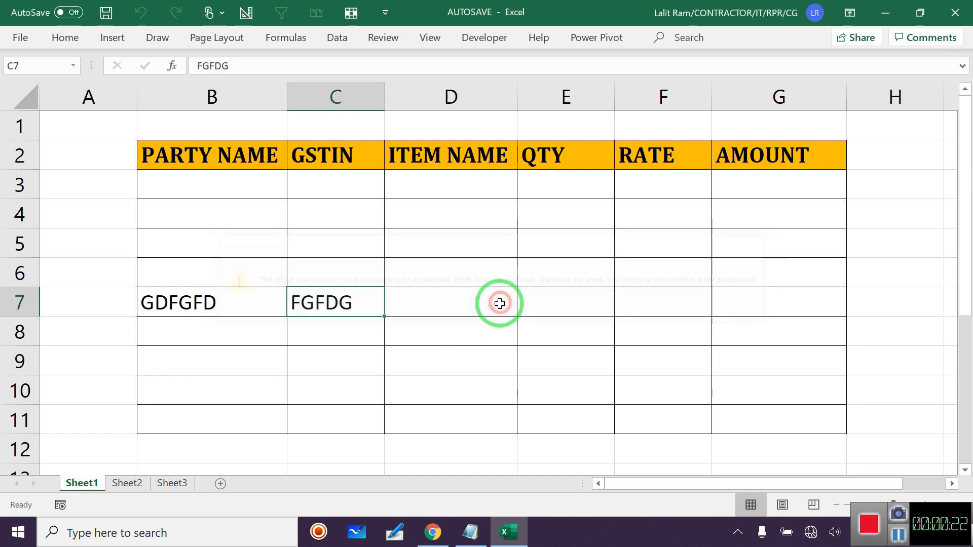
# Enter FGDFG in D7 and FGFDGDF in E8, then confirm E8 refuses re-editing.
pyautogui.click(434, 307)
pyautogui.write('FGDFG')
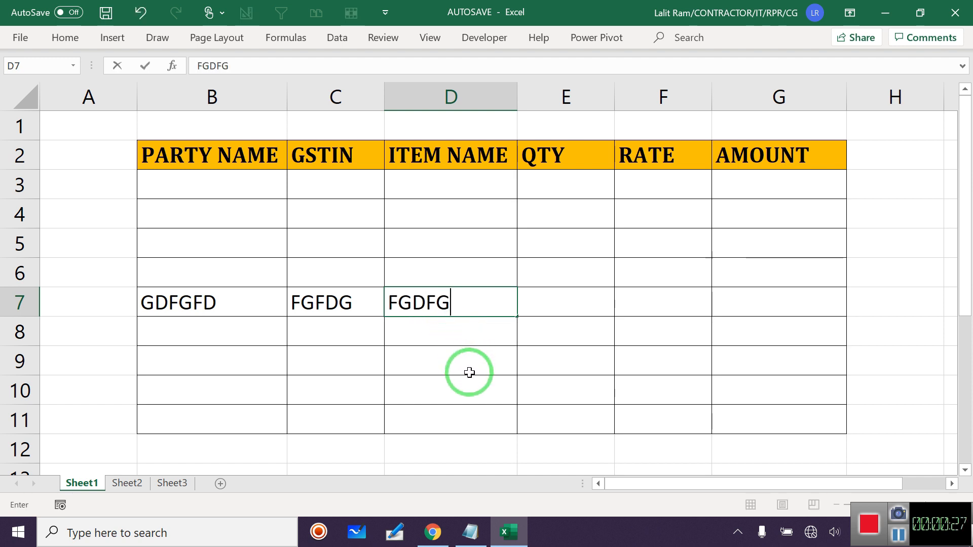
pyautogui.press('Tab')
pyautogui.press('Down')
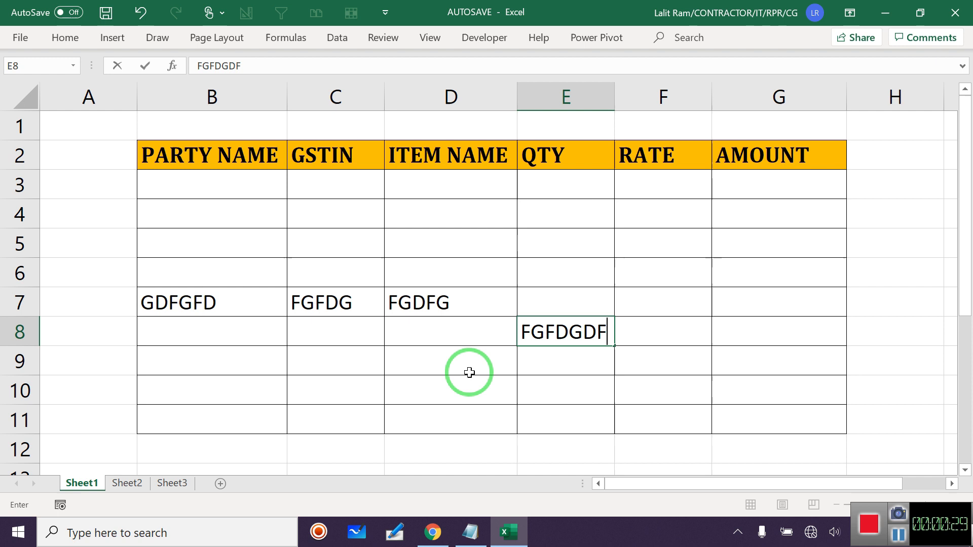
pyautogui.write('FDGDF')
pyautogui.press('Tab')
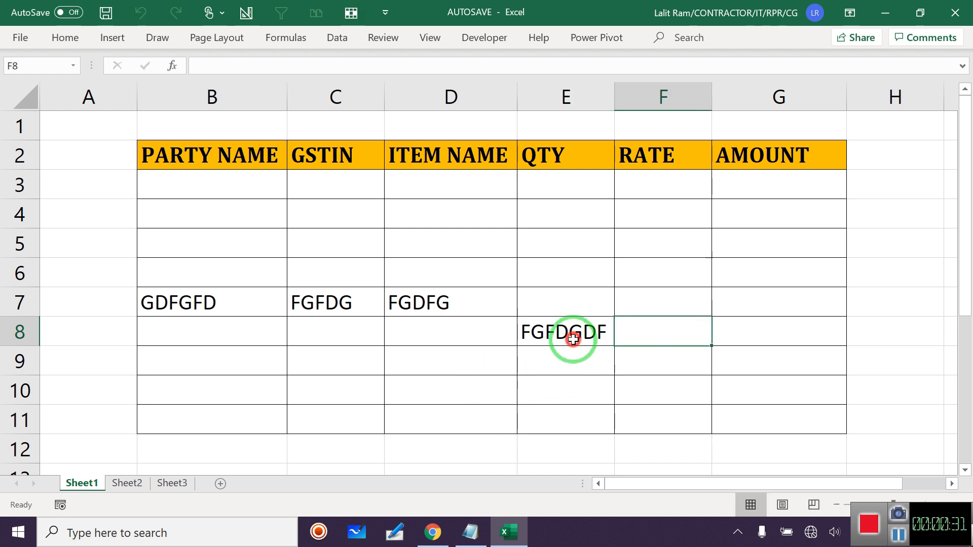
pyautogui.doubleClick(573, 343)
pyautogui.click(493, 310)
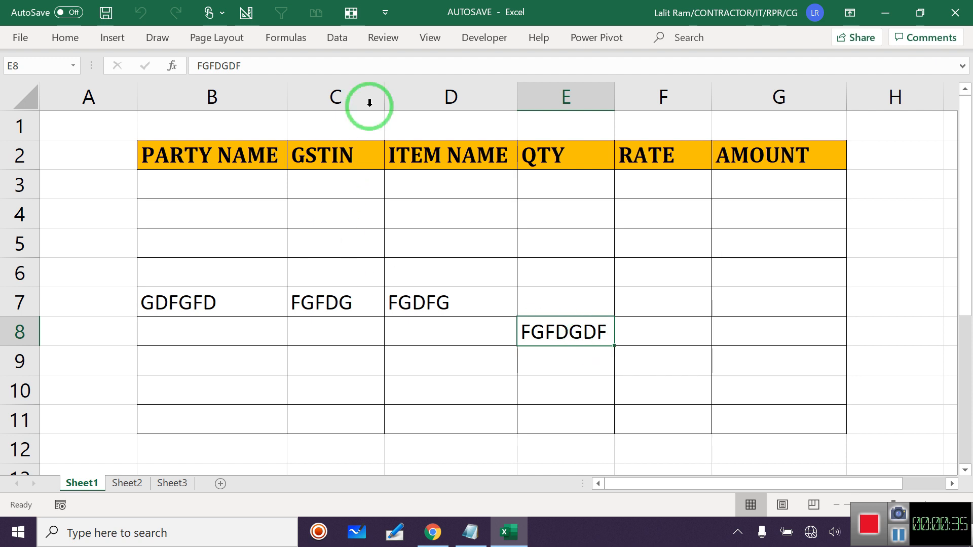
# Try unprotecting the sheet with an empty password, which still leaves E8 blocked.
pyautogui.click(381, 38)
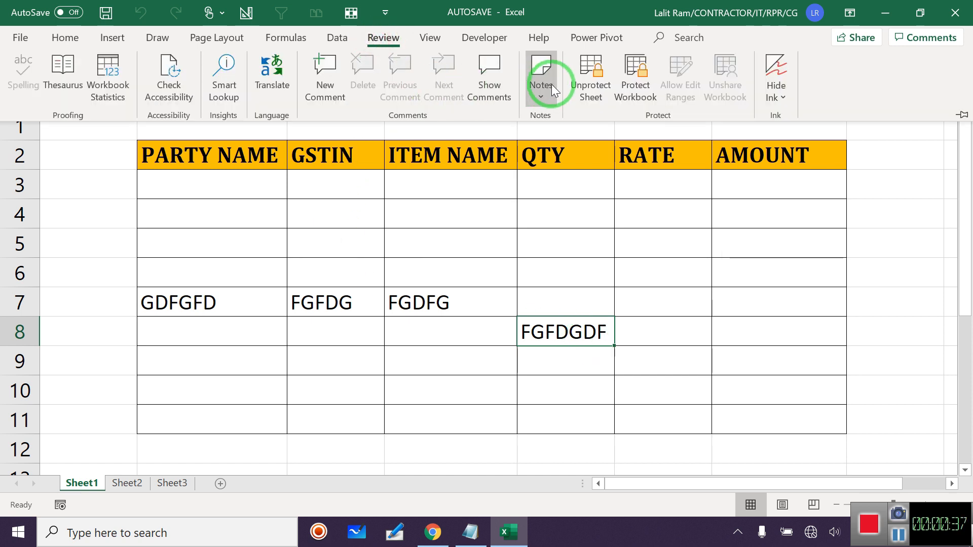
pyautogui.click(588, 67)
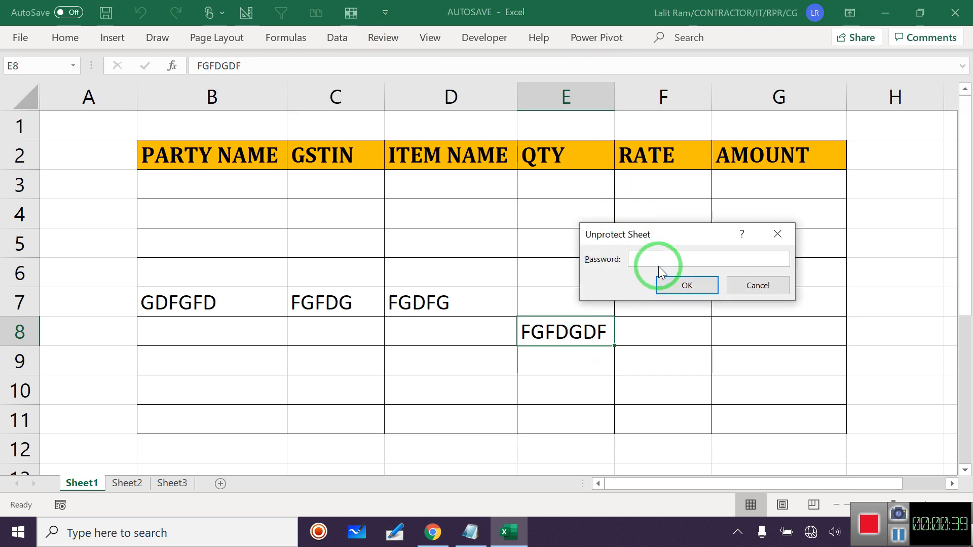
pyautogui.click(680, 285)
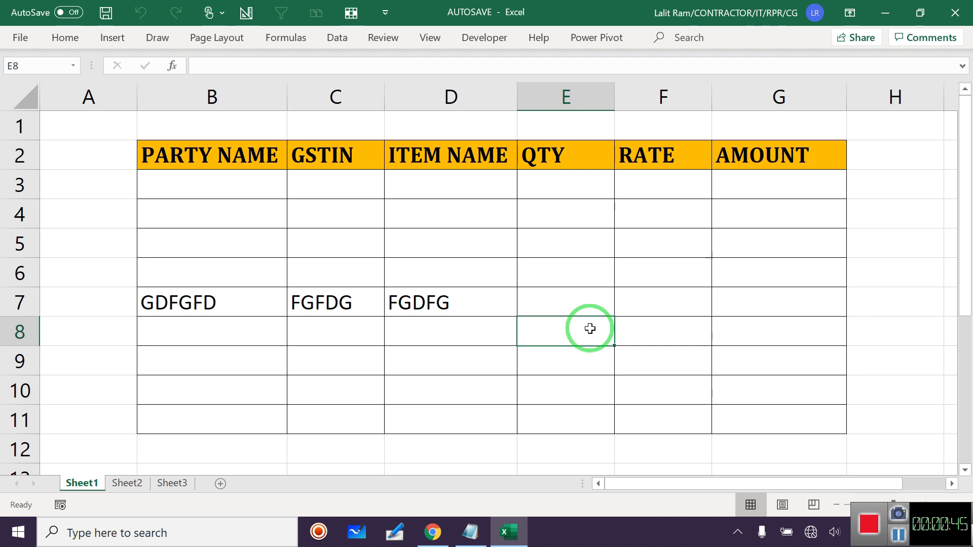
pyautogui.press('f')
pyautogui.click(489, 314)
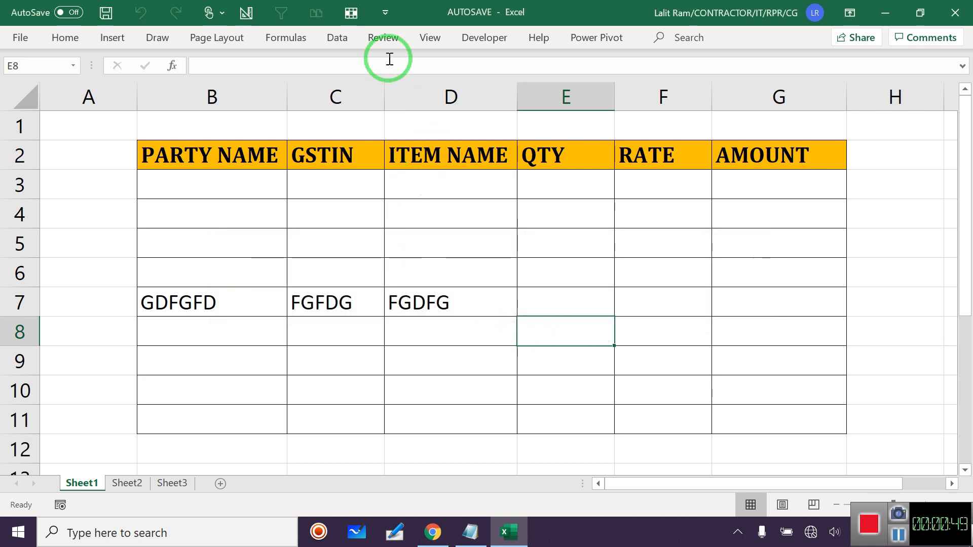
# Unprotect the sheet with its password and type FDFDG into E8.
pyautogui.click(386, 38)
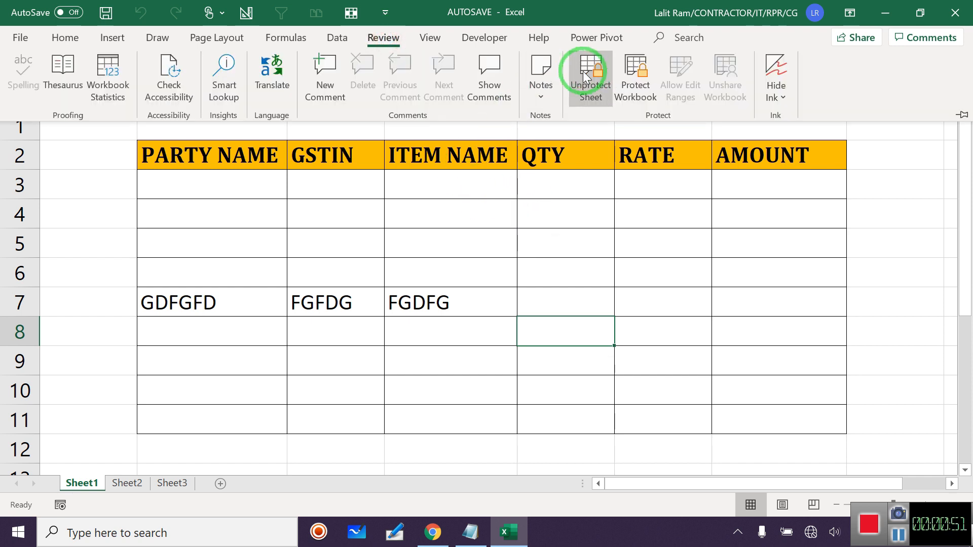
pyautogui.click(580, 72)
pyautogui.write('123')
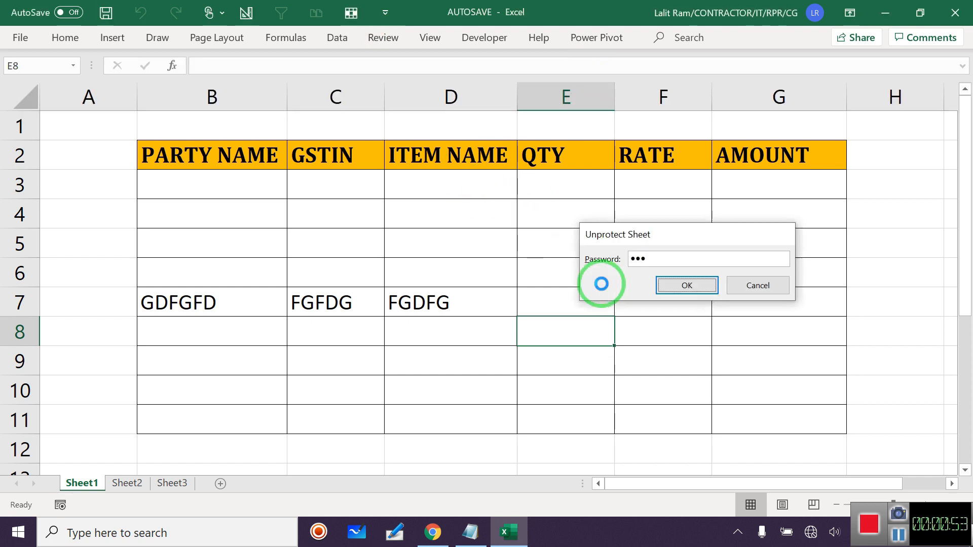
pyautogui.press('Return')
pyautogui.write('FDFDG')
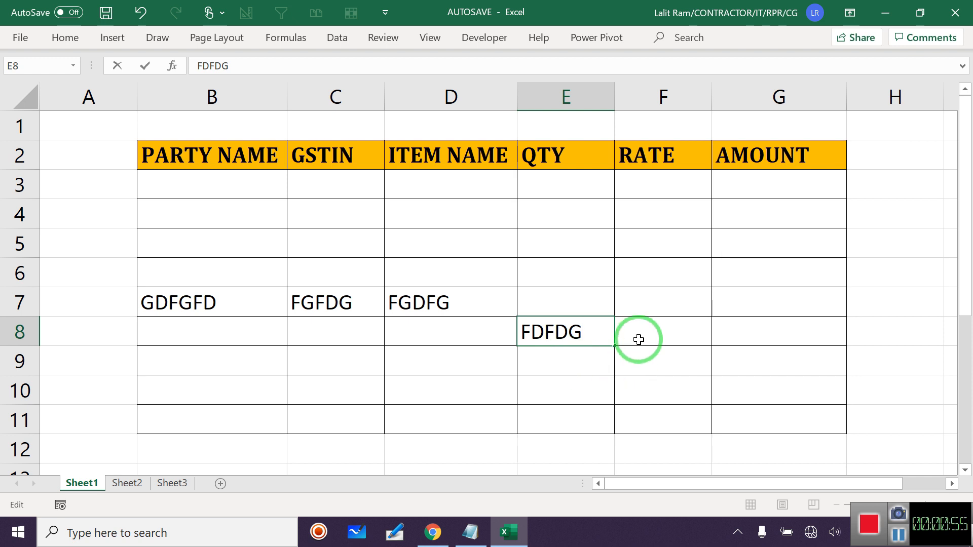
# Commit FDFDG in E8 and confirm E8, A8 and A6 now reject edits.
pyautogui.click(639, 339)
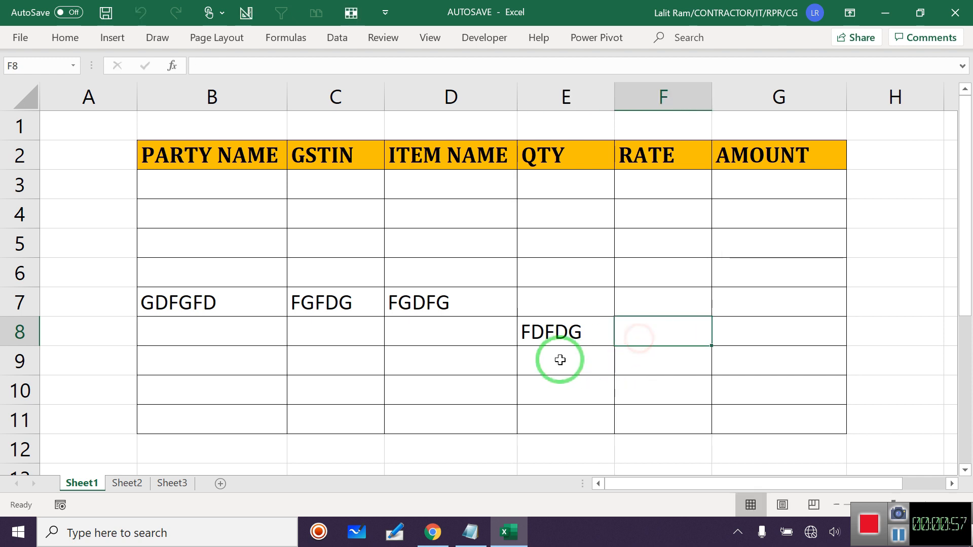
pyautogui.click(555, 339)
pyautogui.click(555, 339)
pyautogui.click(492, 308)
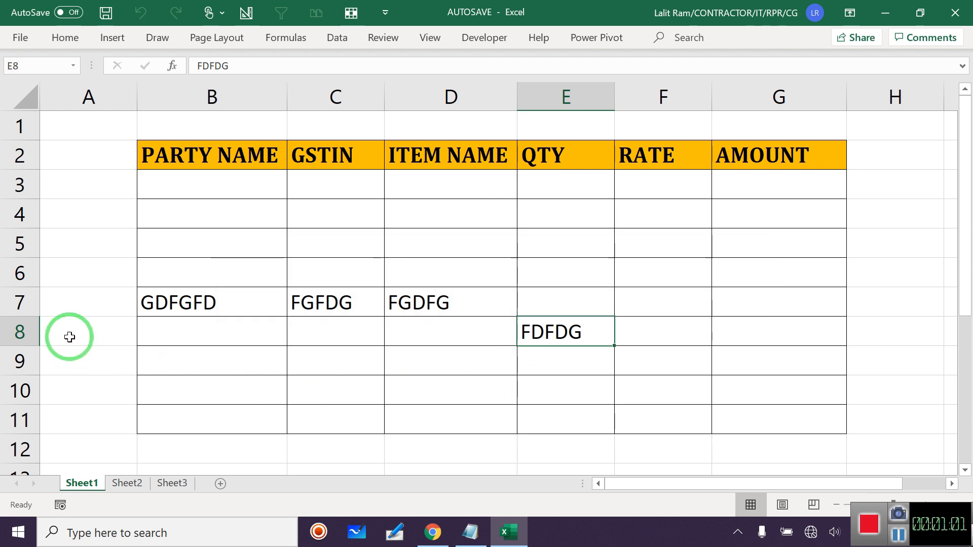
pyautogui.doubleClick(69, 336)
pyautogui.click(508, 310)
pyautogui.moveTo(215, 195); pyautogui.dragTo(825, 427)
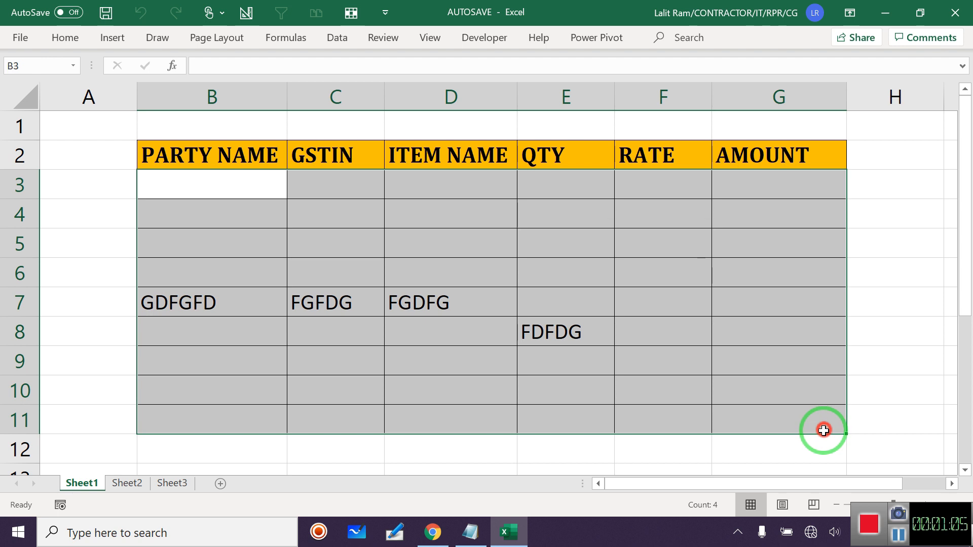
pyautogui.doubleClick(80, 280)
pyautogui.click(492, 305)
# Enter DFGDGDF in B9 and FGFDG in B10, then select the whole table B3:G11.
pyautogui.click(211, 360)
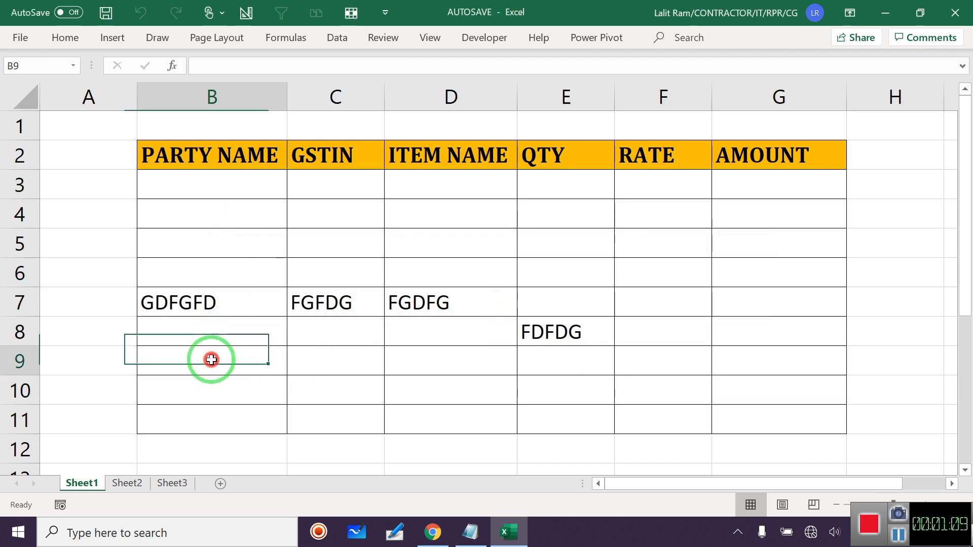
pyautogui.doubleClick(211, 360)
pyautogui.write('DFGDGDF')
pyautogui.click(228, 388)
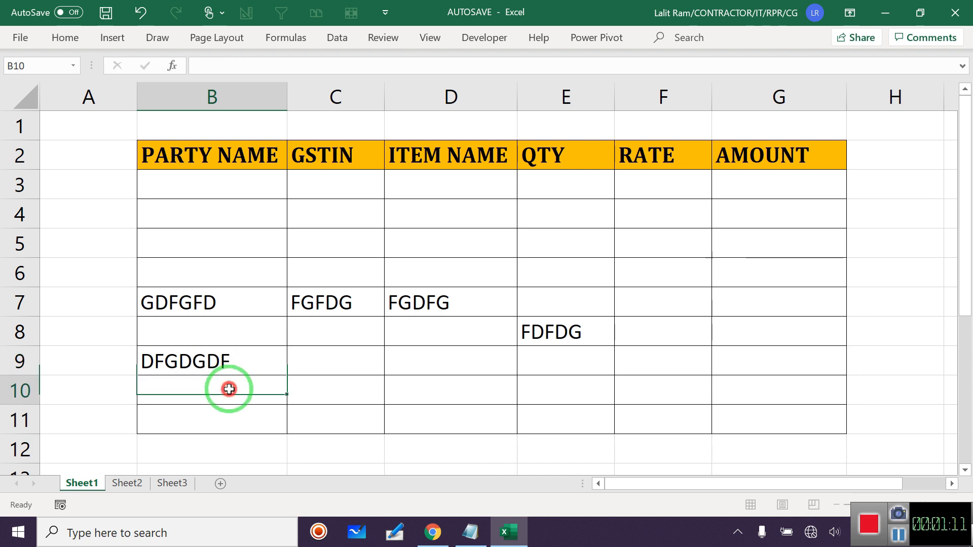
pyautogui.write('FGFDG')
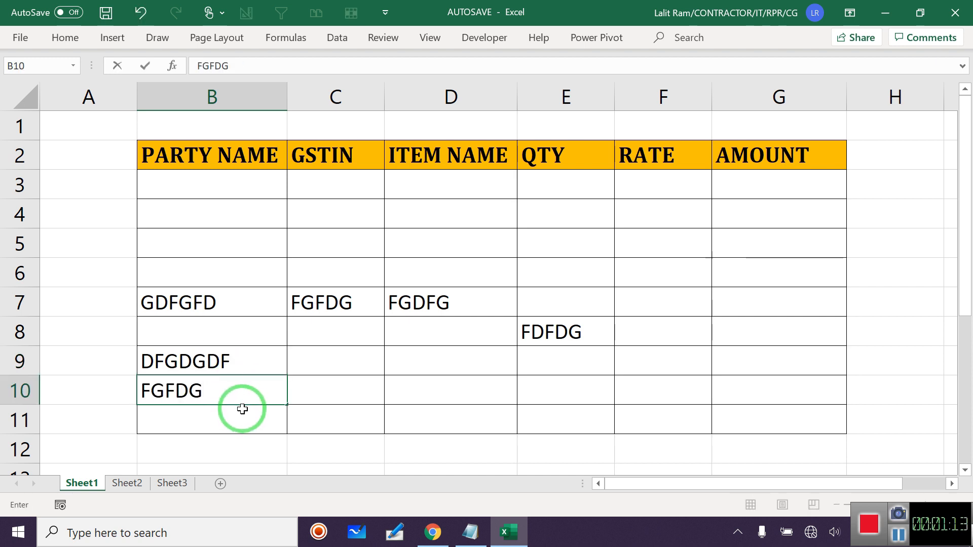
pyautogui.click(242, 412)
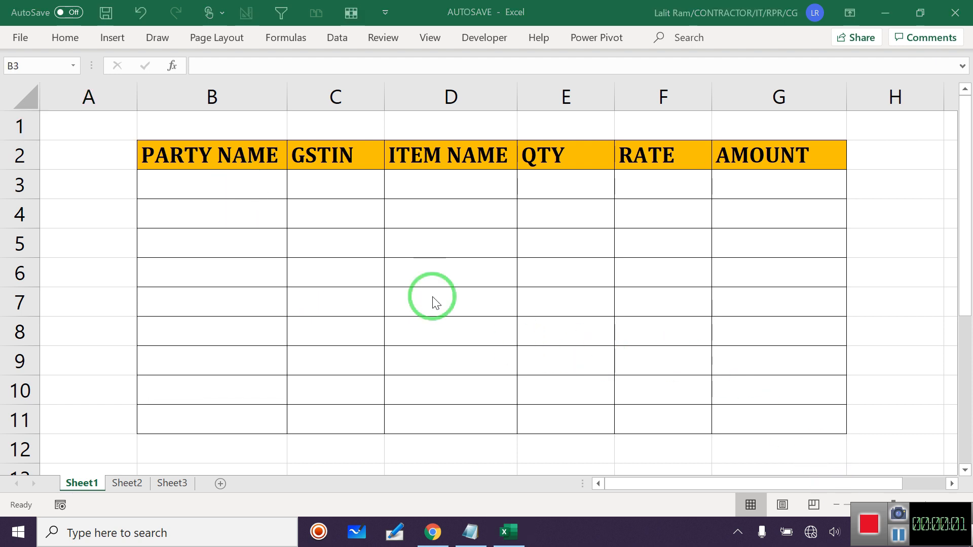
pyautogui.moveTo(242, 191); pyautogui.dragTo(757, 427)
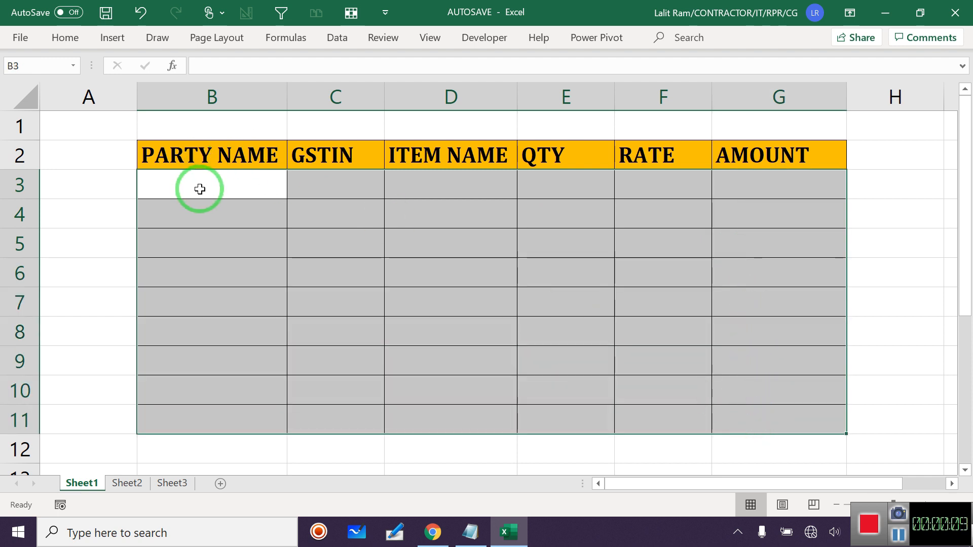
pyautogui.moveTo(200, 189); pyautogui.dragTo(759, 413)
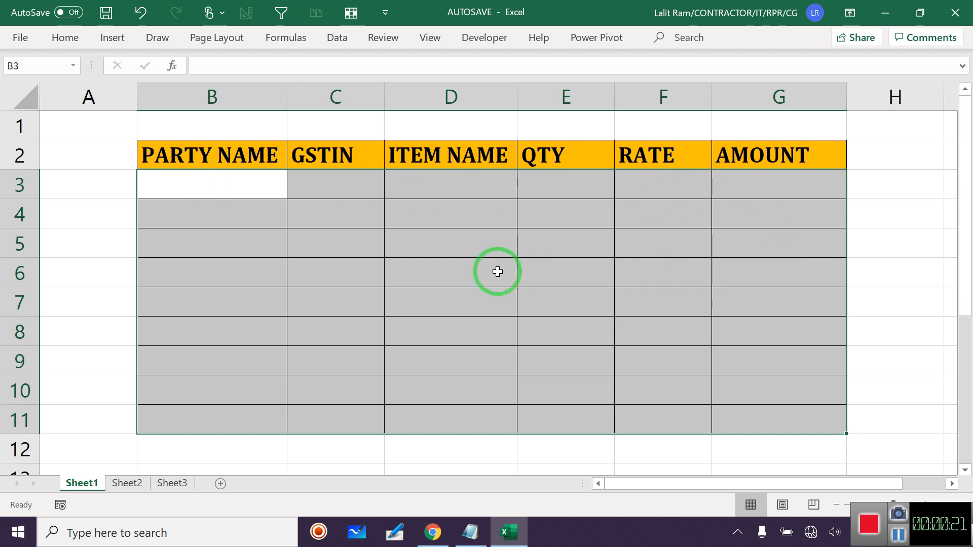
# Turn off the Locked setting for cells B3:G11 in Format Cells' Protection options.
pyautogui.rightClick(327, 222)
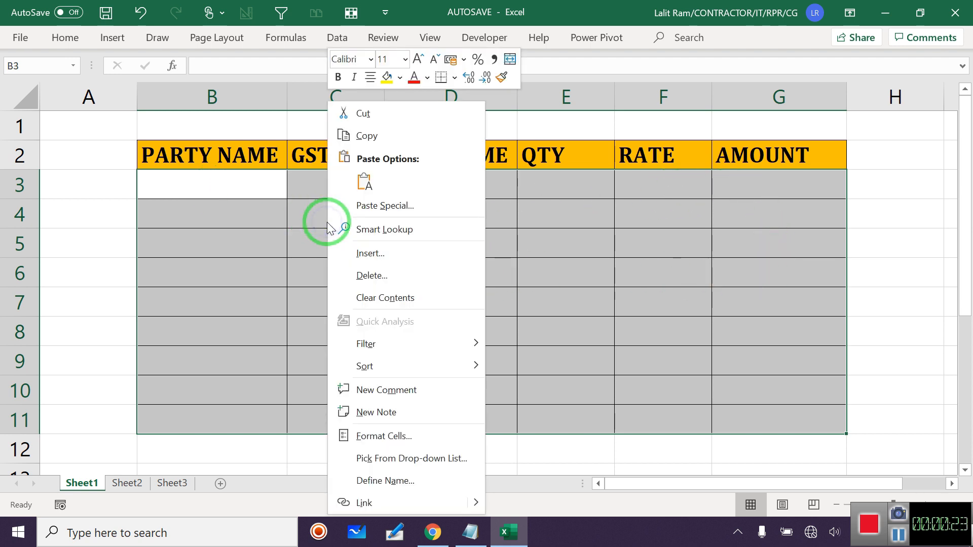
pyautogui.click(379, 434)
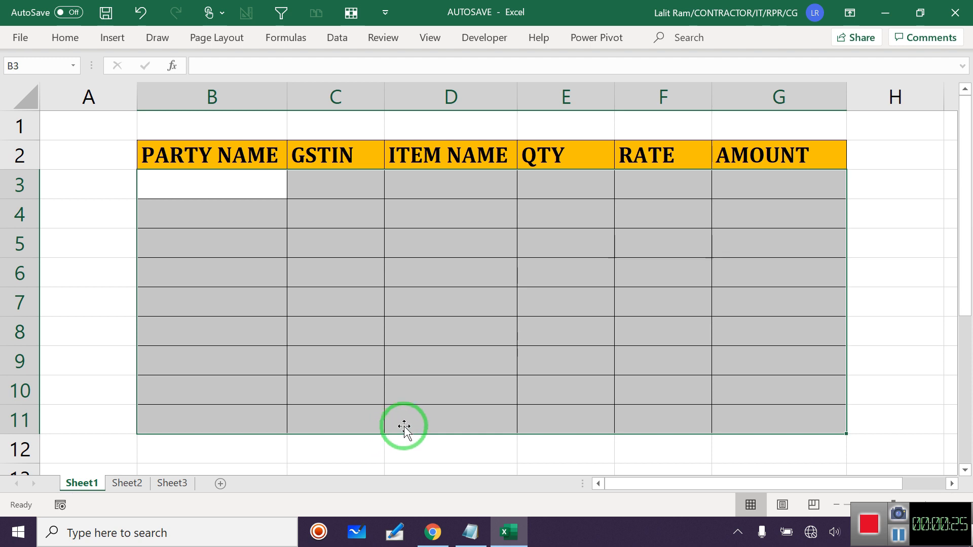
pyautogui.click(439, 163)
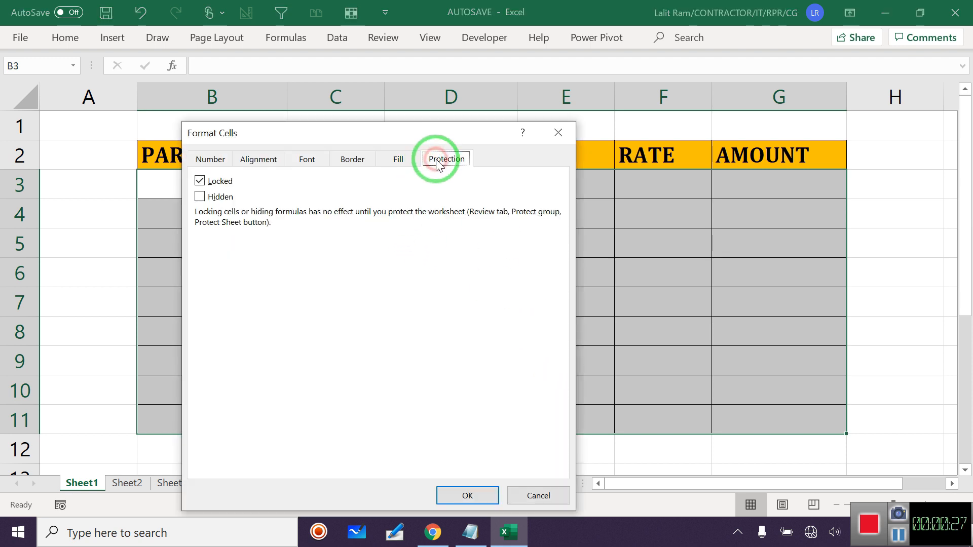
pyautogui.click(200, 182)
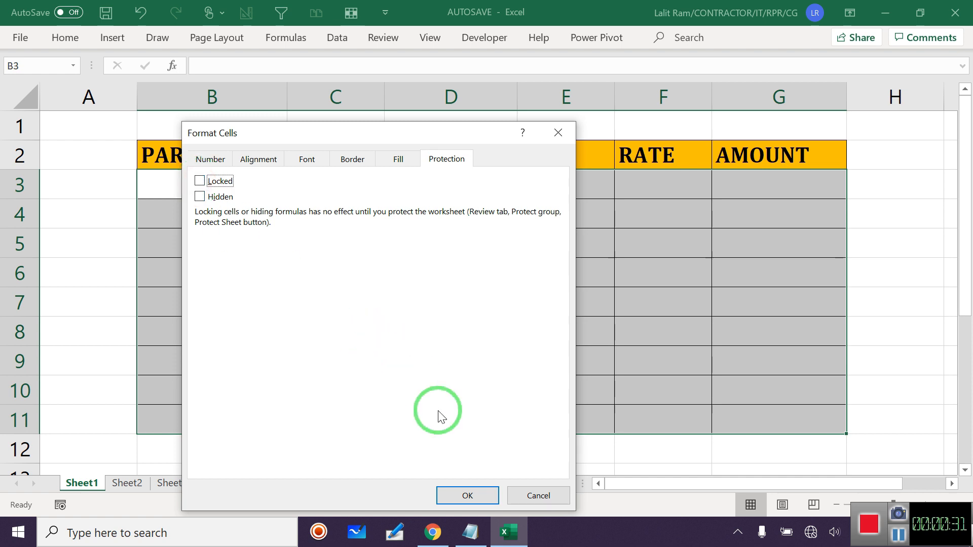
pyautogui.click(473, 496)
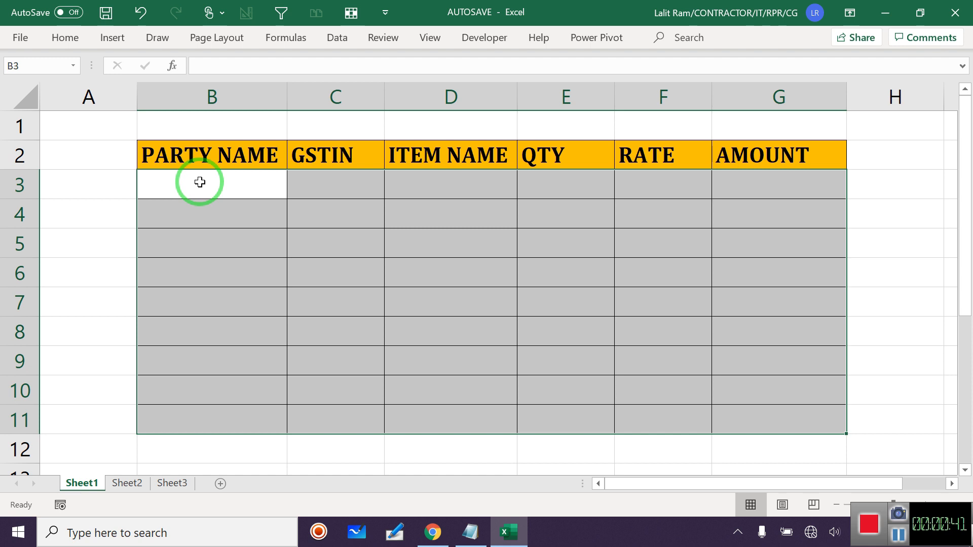
# Protect Sheet1 with a confirmed password so only the table cells stay editable.
pyautogui.click(383, 37)
pyautogui.click(580, 71)
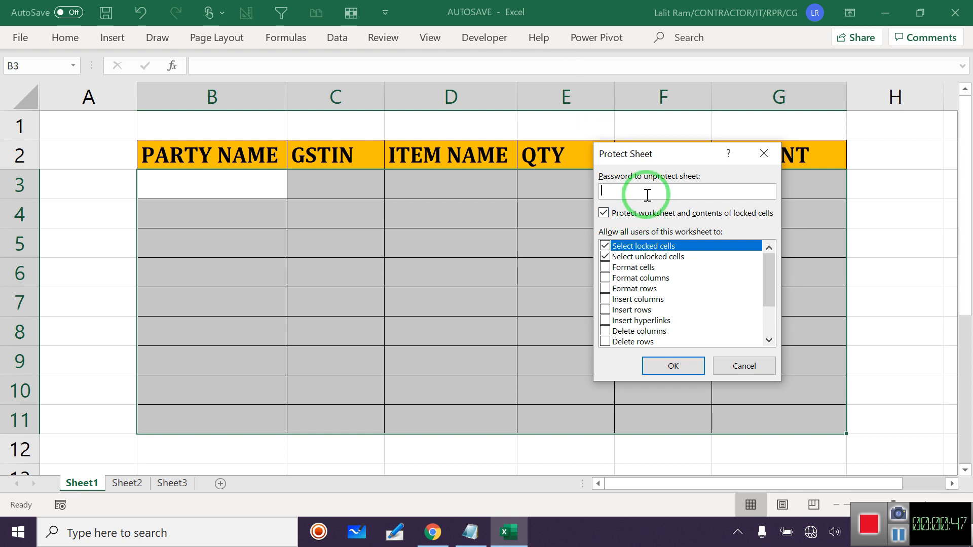
pyautogui.click(661, 364)
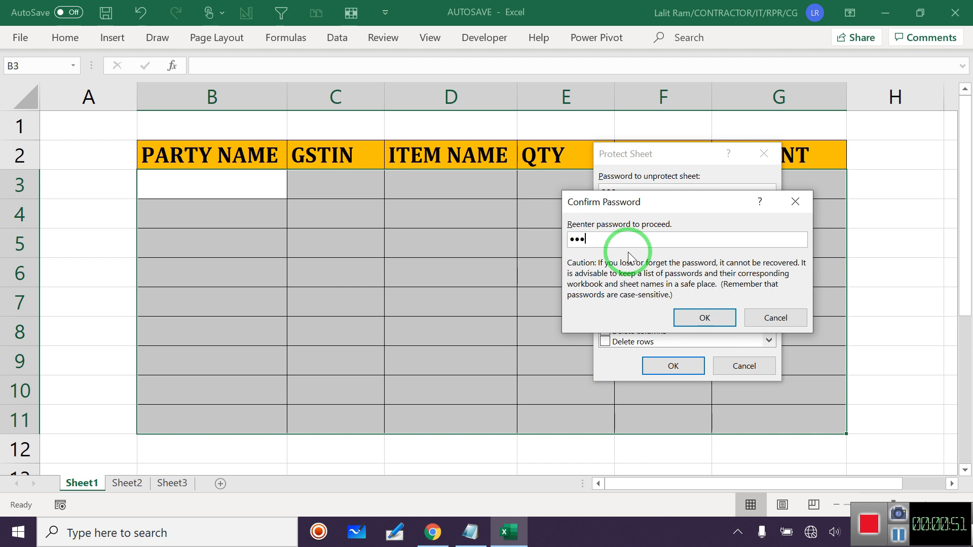
pyautogui.click(680, 318)
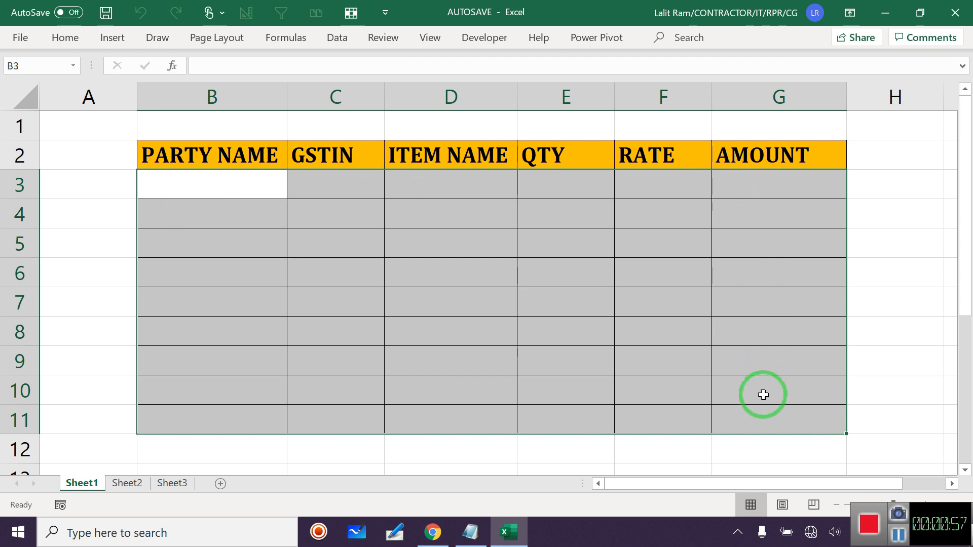
pyautogui.doubleClick(80, 182)
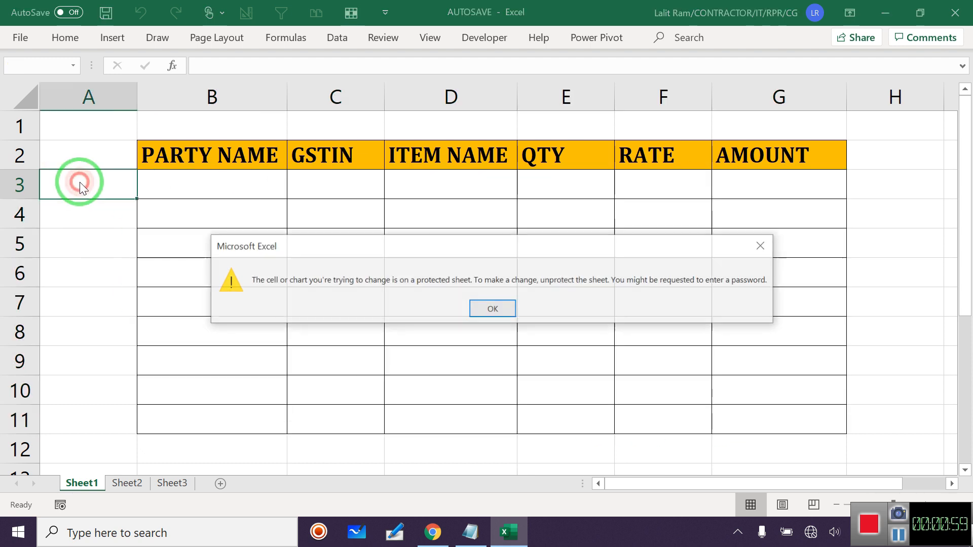
pyautogui.click(495, 308)
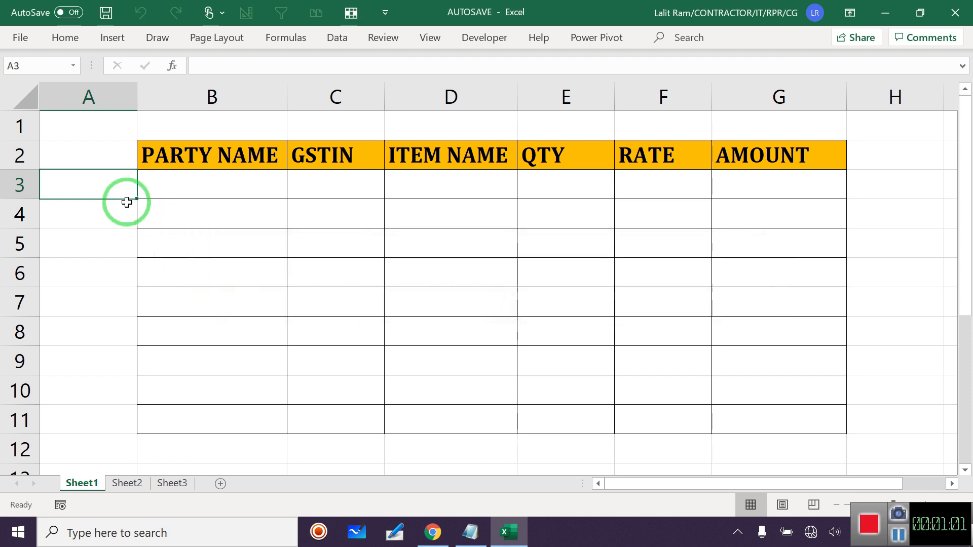
pyautogui.click(103, 217)
pyautogui.doubleClick(102, 217)
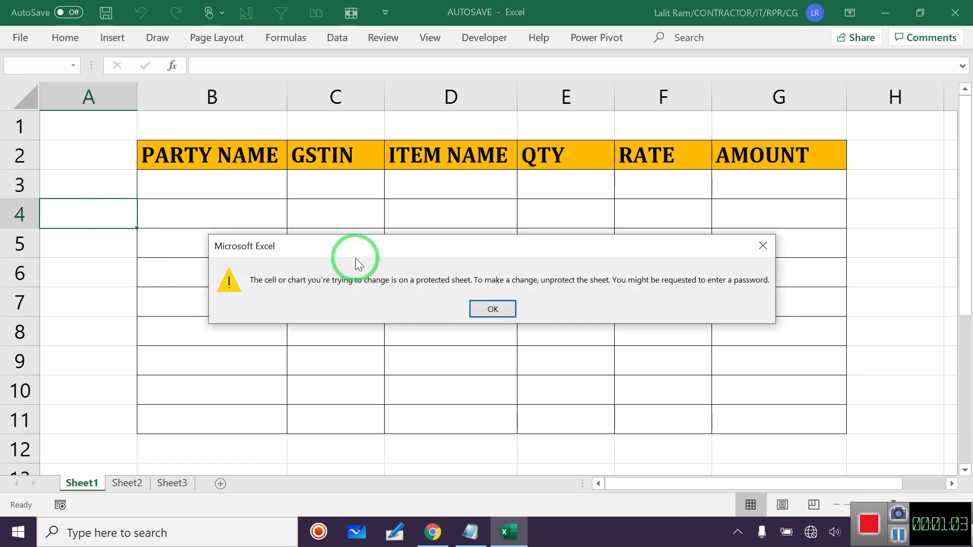
pyautogui.click(506, 310)
pyautogui.click(241, 192)
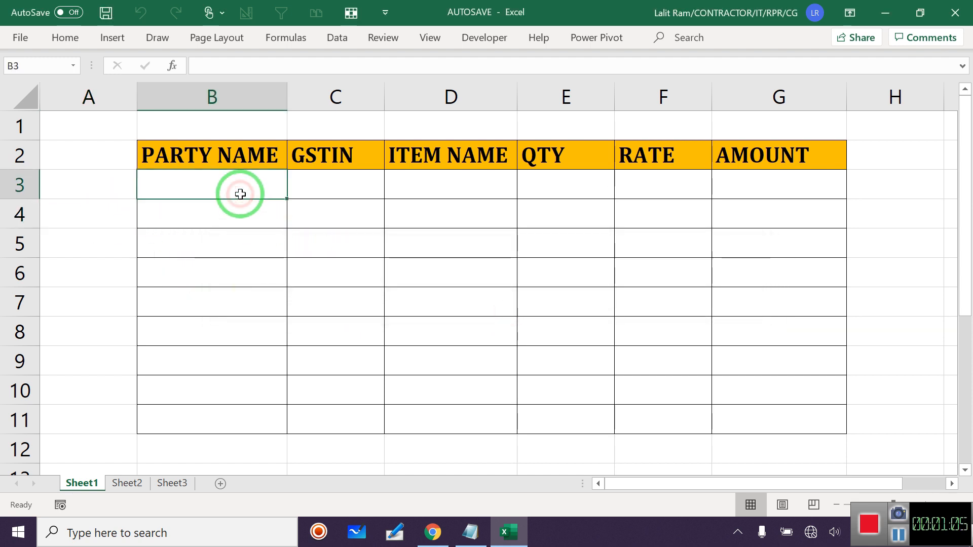
pyautogui.write('VBVVVVVNV')
pyautogui.press('Return')
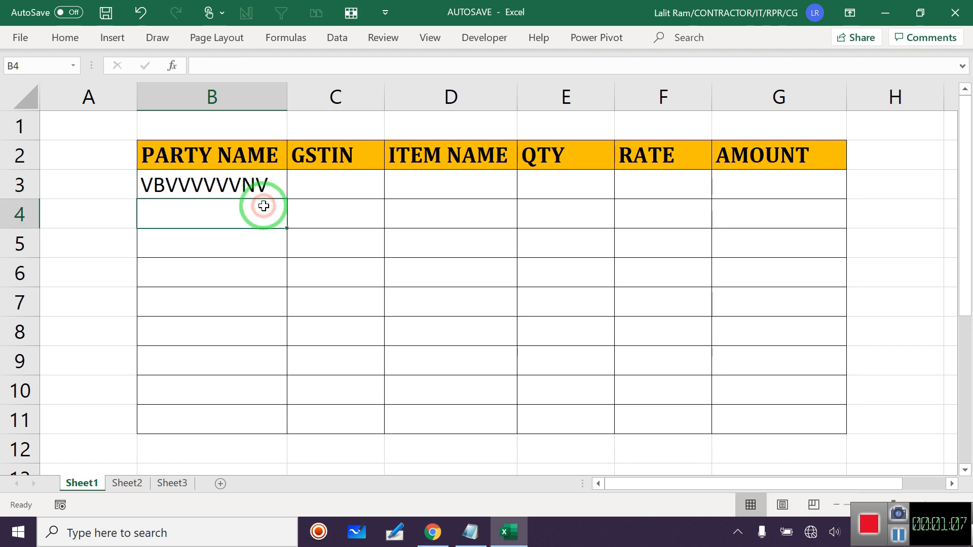
pyautogui.write('CVB')
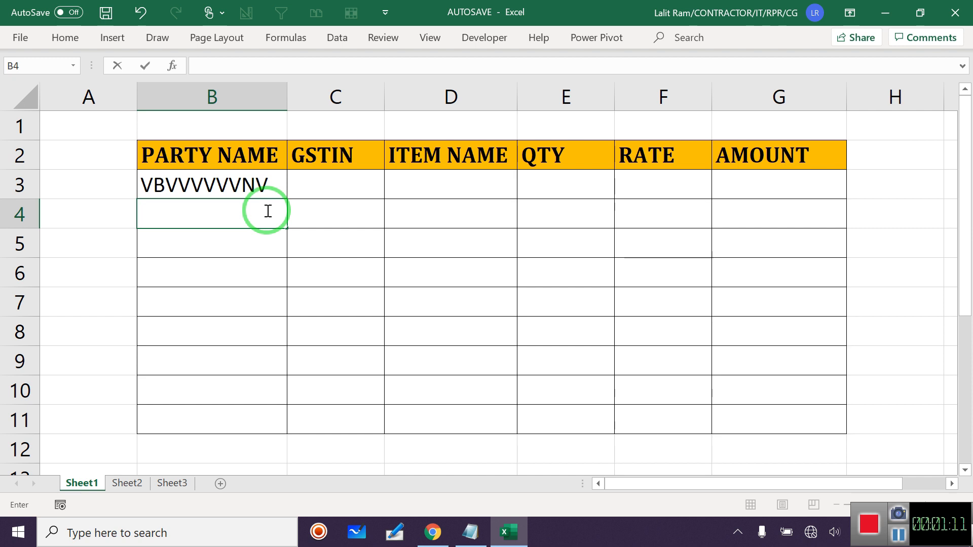
pyautogui.click(278, 181)
pyautogui.press('Delete')
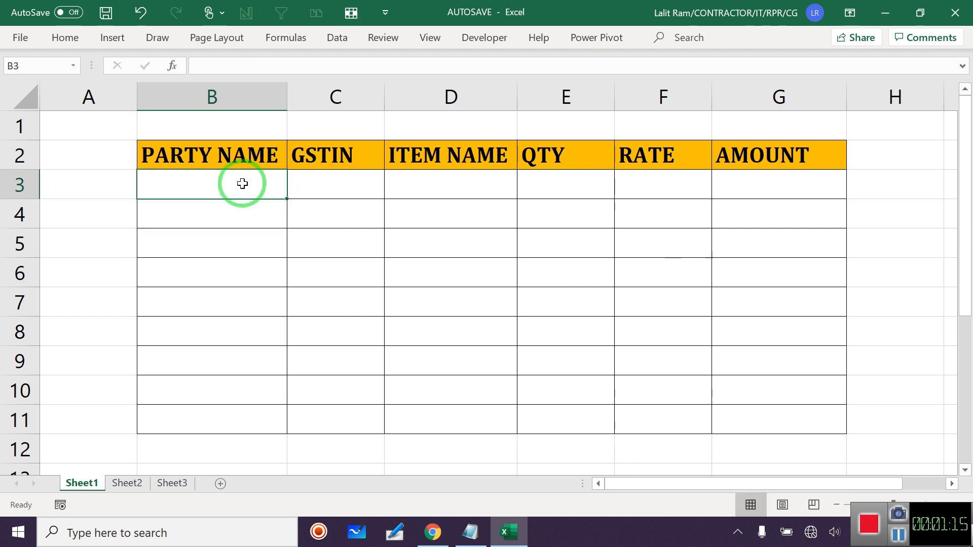
pyautogui.write('FGFH')
pyautogui.press('Tab')
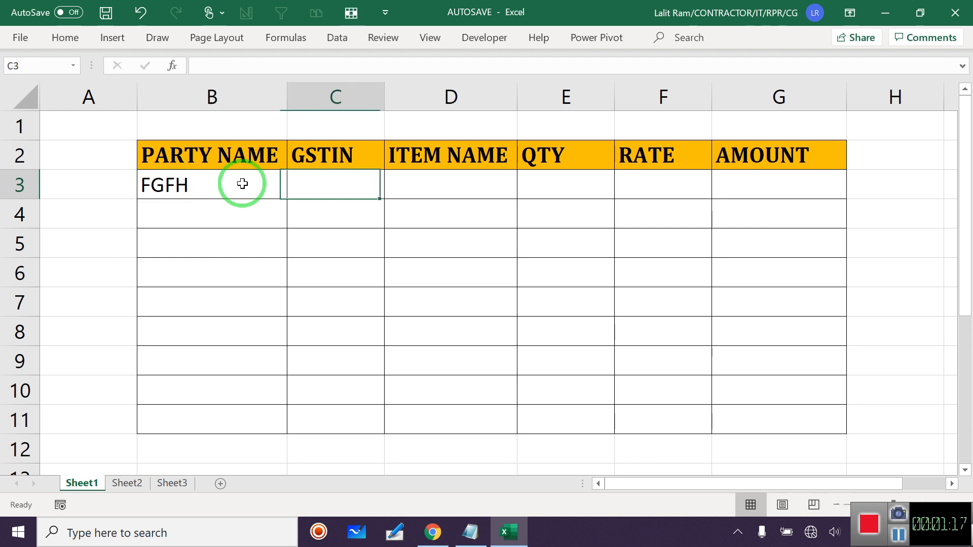
pyautogui.click(239, 183)
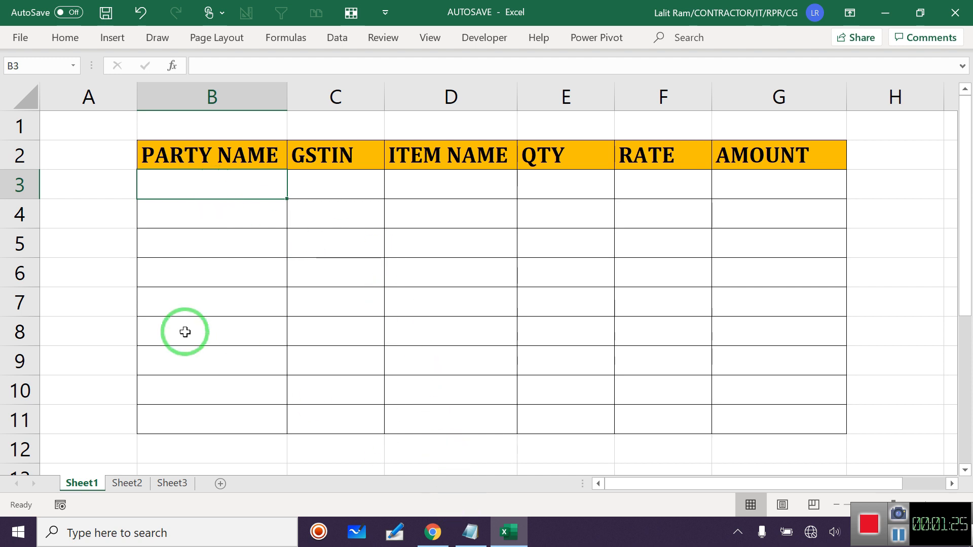
# In the Notepad macro, highlight the B3:G11 range and the Unprotect password.
pyautogui.click(464, 532)
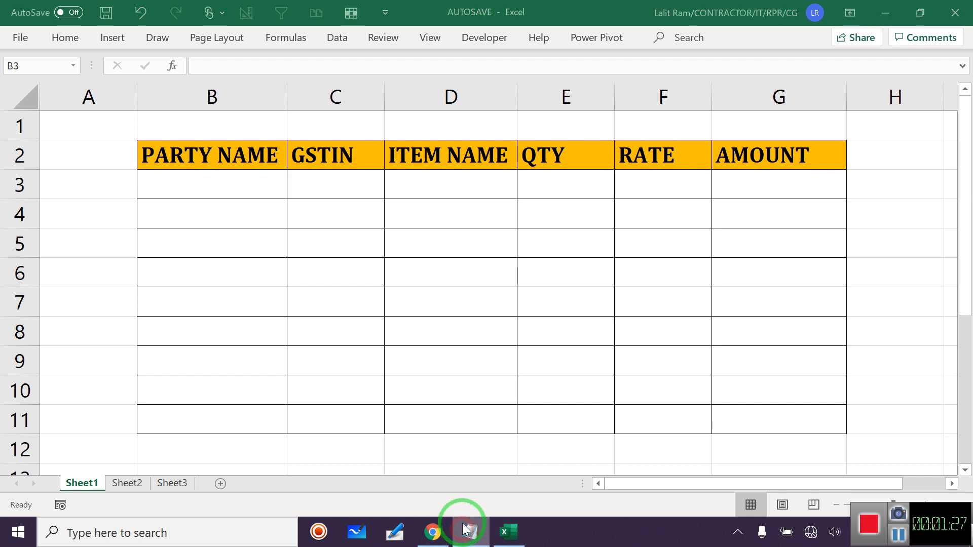
pyautogui.click(554, 132)
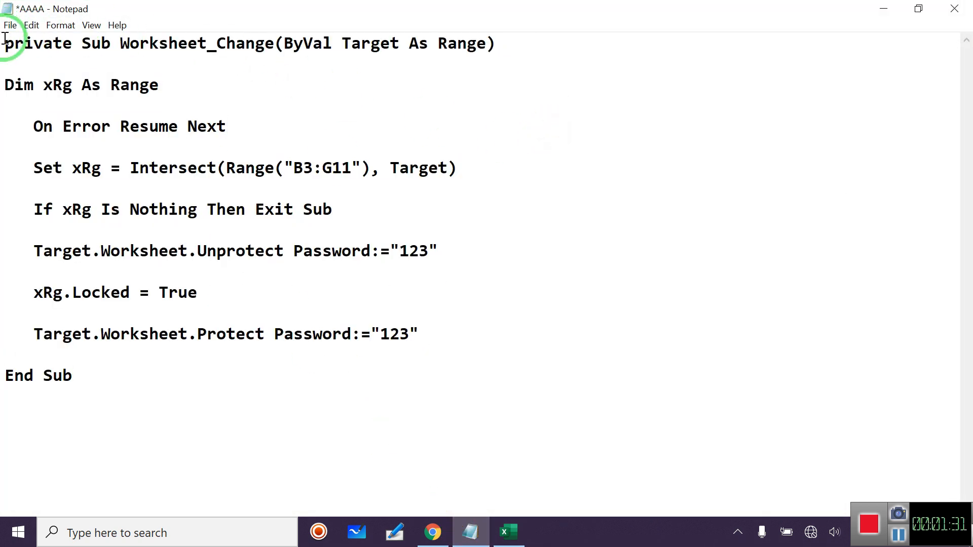
pyautogui.moveTo(5, 41); pyautogui.dragTo(378, 369)
pyautogui.click(562, 298)
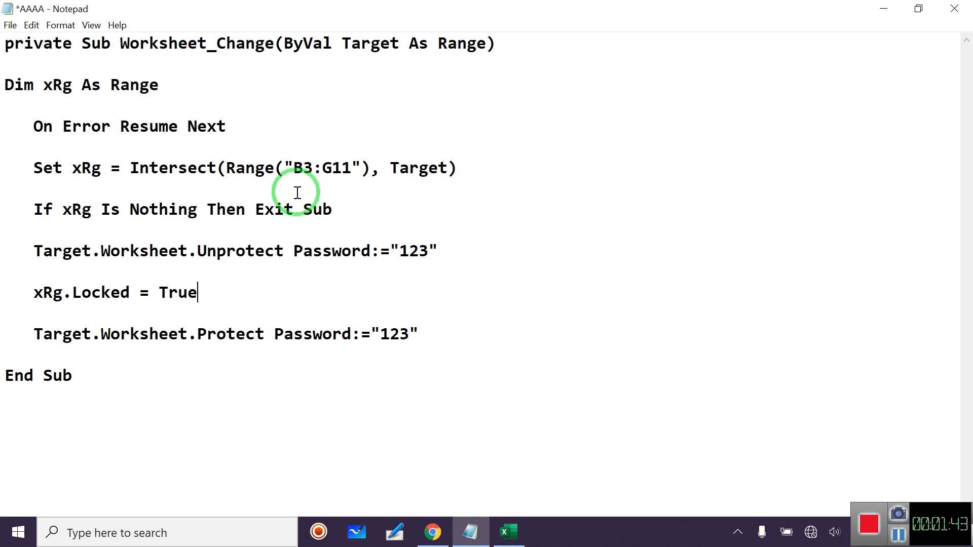
pyautogui.moveTo(295, 170); pyautogui.dragTo(348, 169)
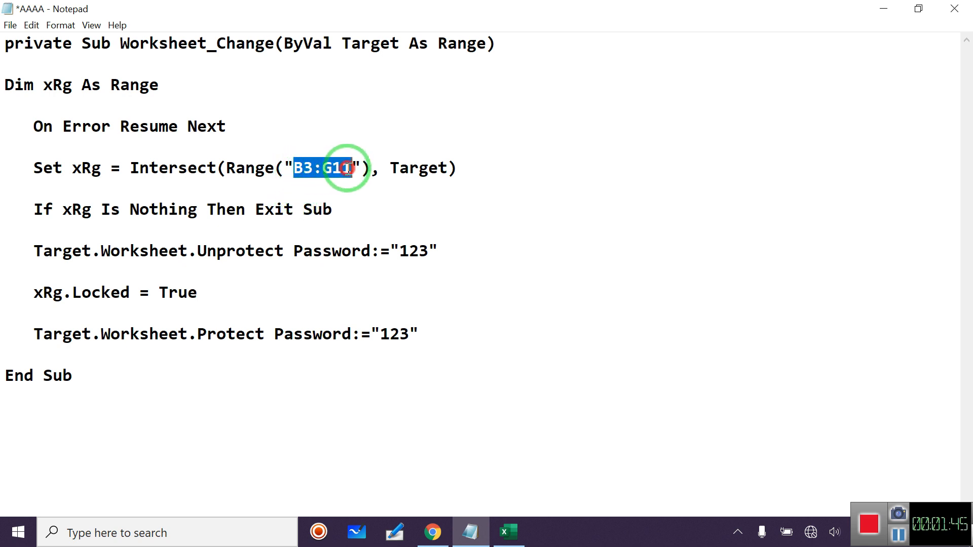
pyautogui.moveTo(400, 254); pyautogui.dragTo(424, 255)
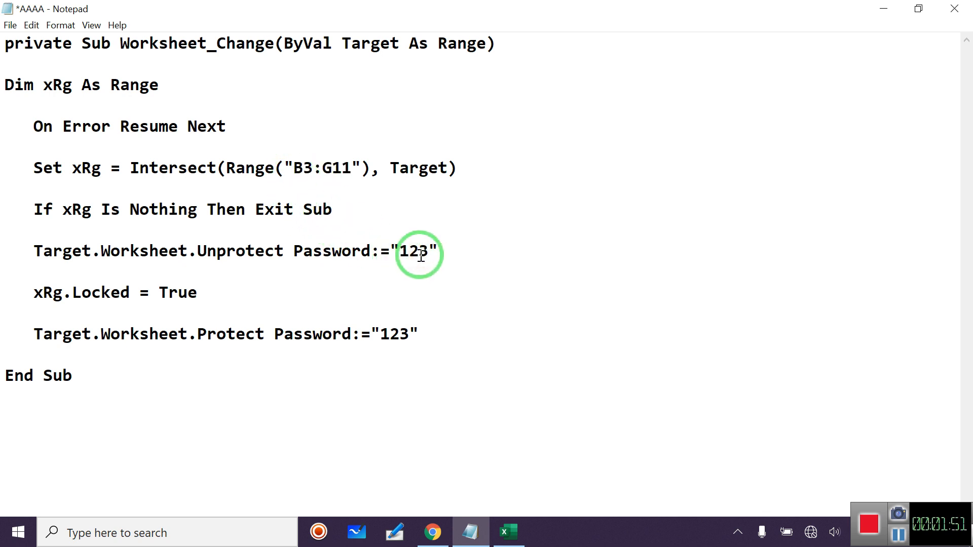
pyautogui.click(405, 252)
pyautogui.moveTo(400, 250); pyautogui.dragTo(428, 251)
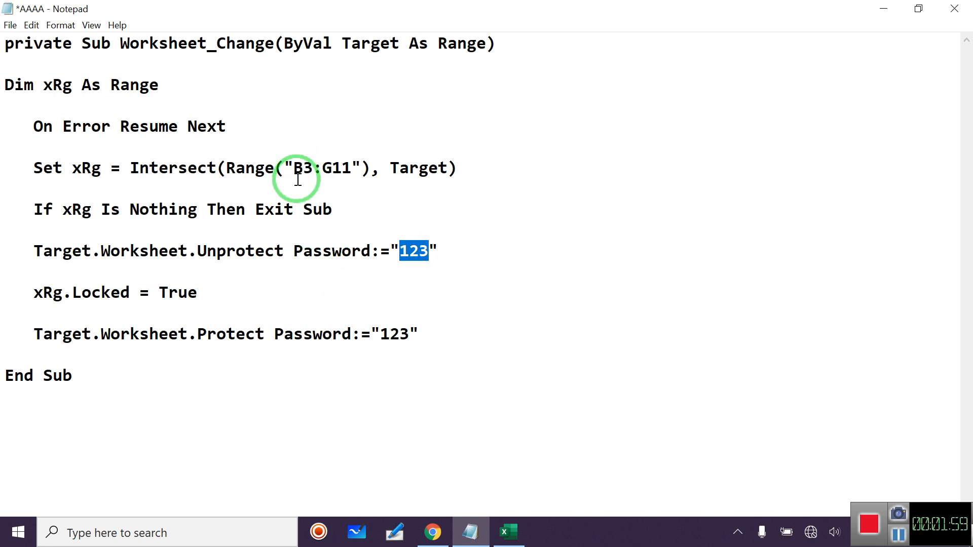
# Match the code's B3:G11 range against the sheet by selecting B3, G11 and the table block.
pyautogui.click(503, 531)
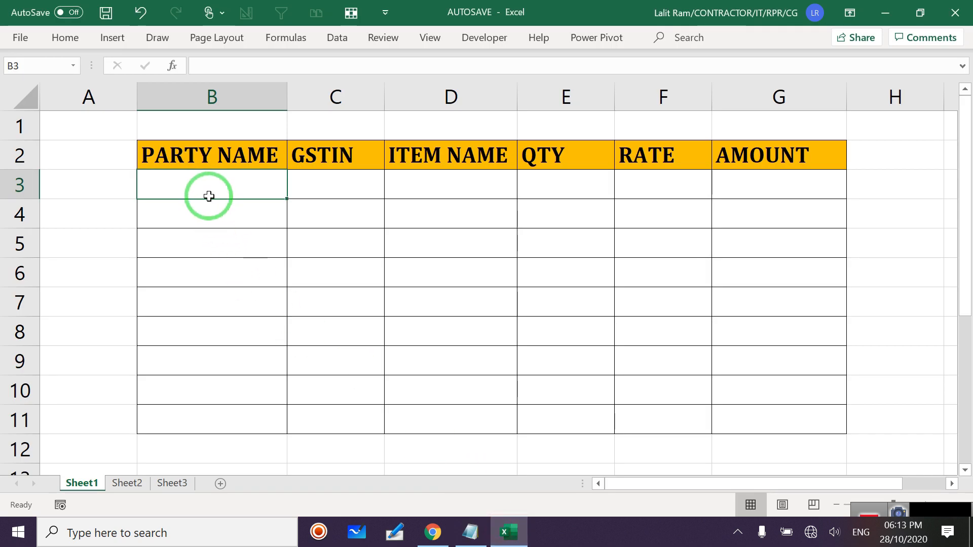
pyautogui.click(209, 96)
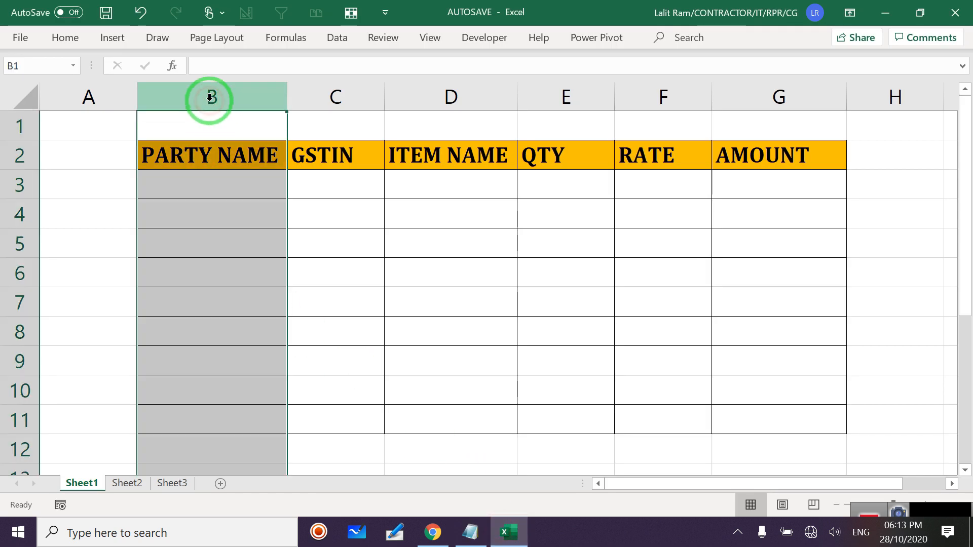
pyautogui.click(19, 187)
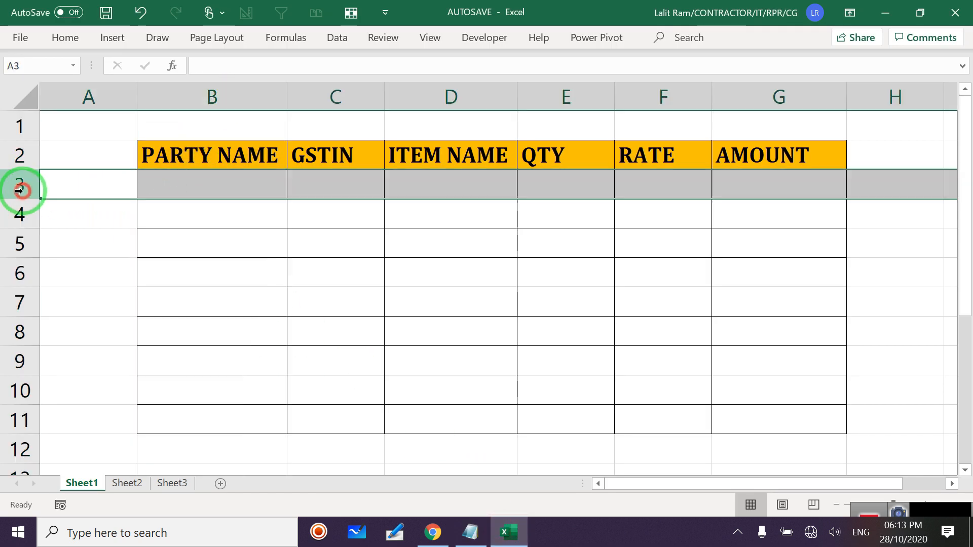
pyautogui.click(174, 191)
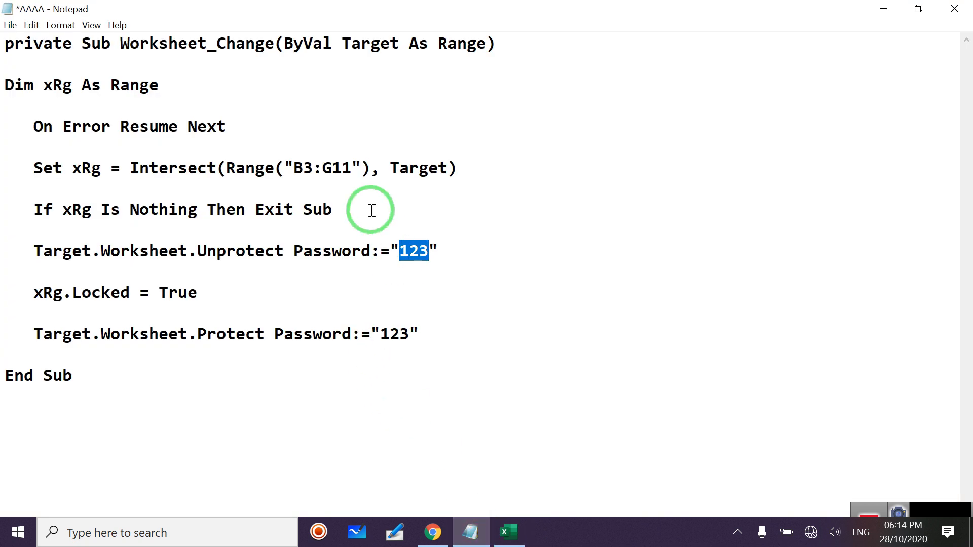
pyautogui.doubleClick(307, 169)
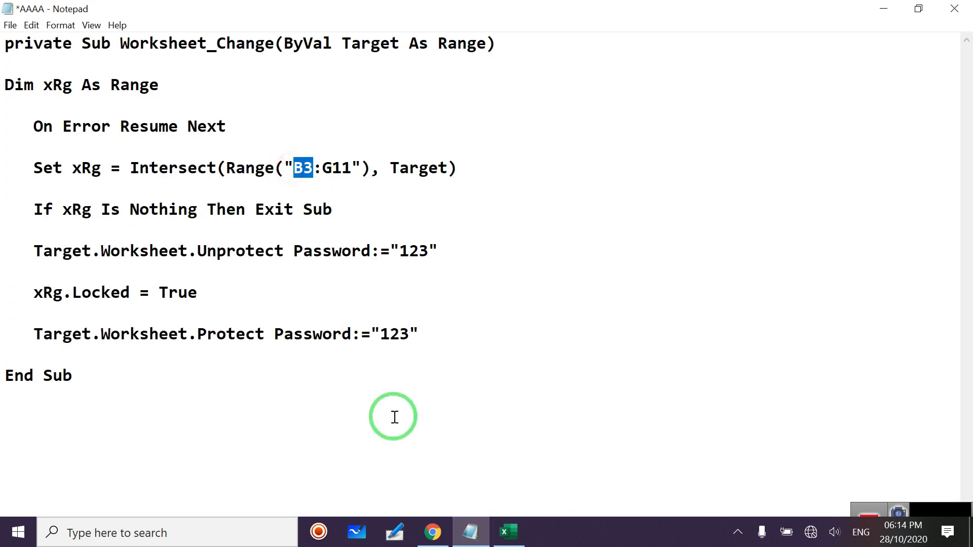
pyautogui.click(507, 533)
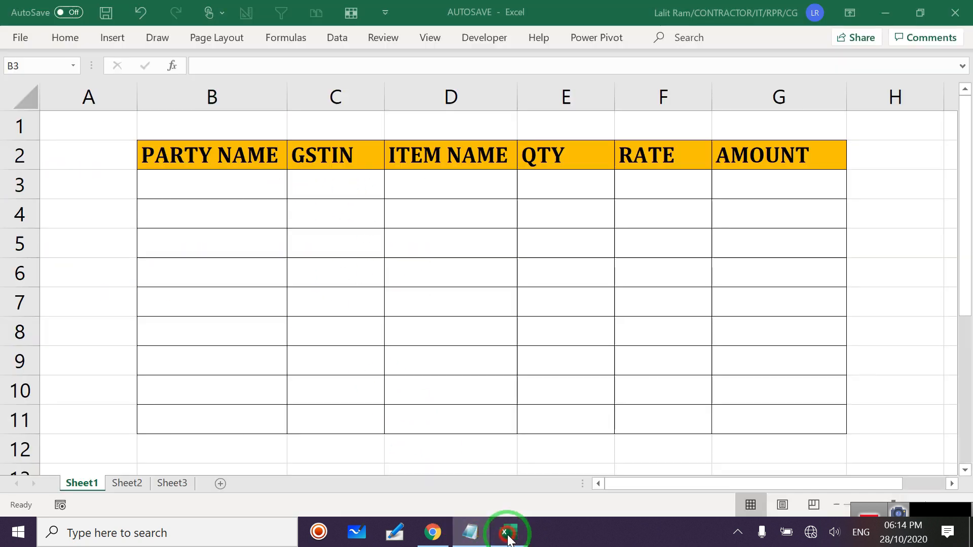
pyautogui.click(755, 422)
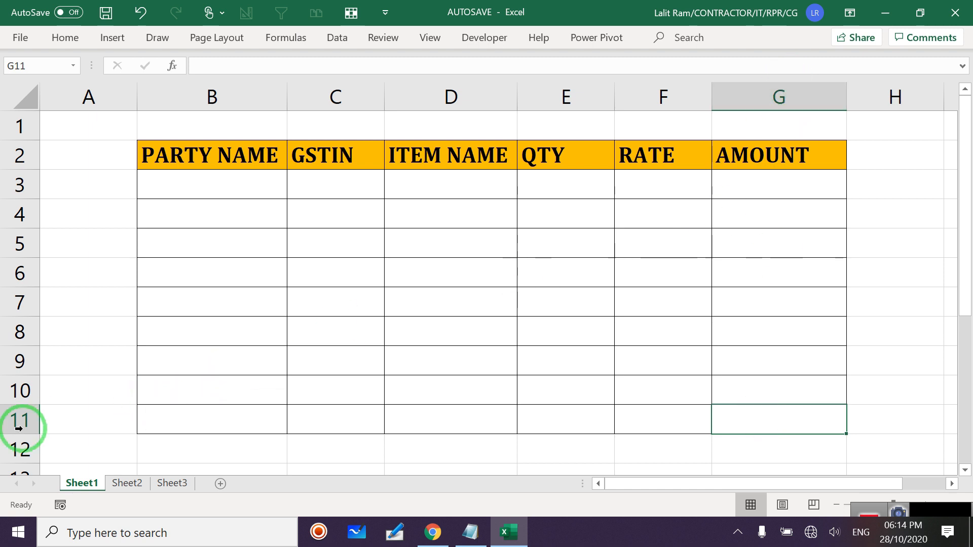
pyautogui.click(3, 419)
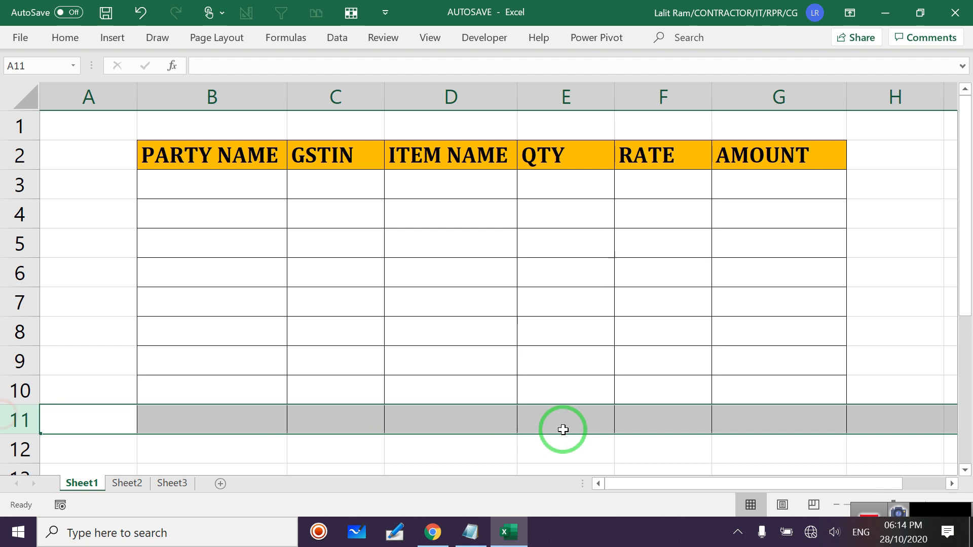
pyautogui.click(735, 420)
pyautogui.moveTo(180, 185); pyautogui.dragTo(785, 414)
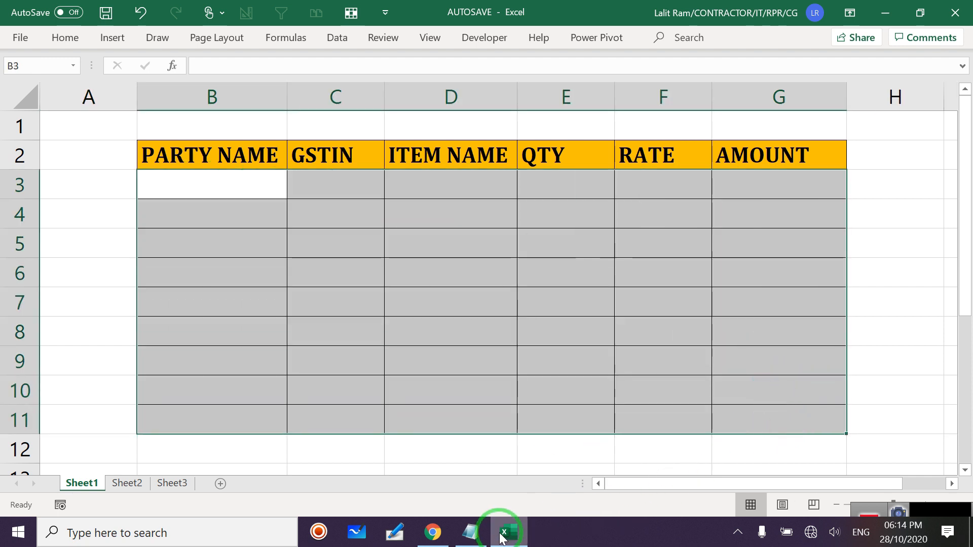
pyautogui.click(480, 539)
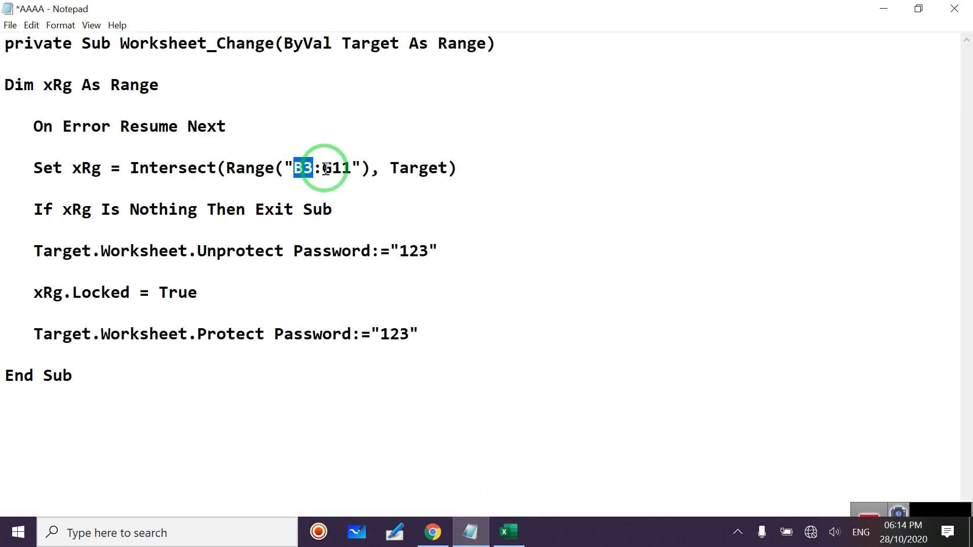
# Select A3:H12 around the table, then click C10 to clear the selection.
pyautogui.click(502, 530)
pyautogui.moveTo(172, 185); pyautogui.dragTo(749, 419)
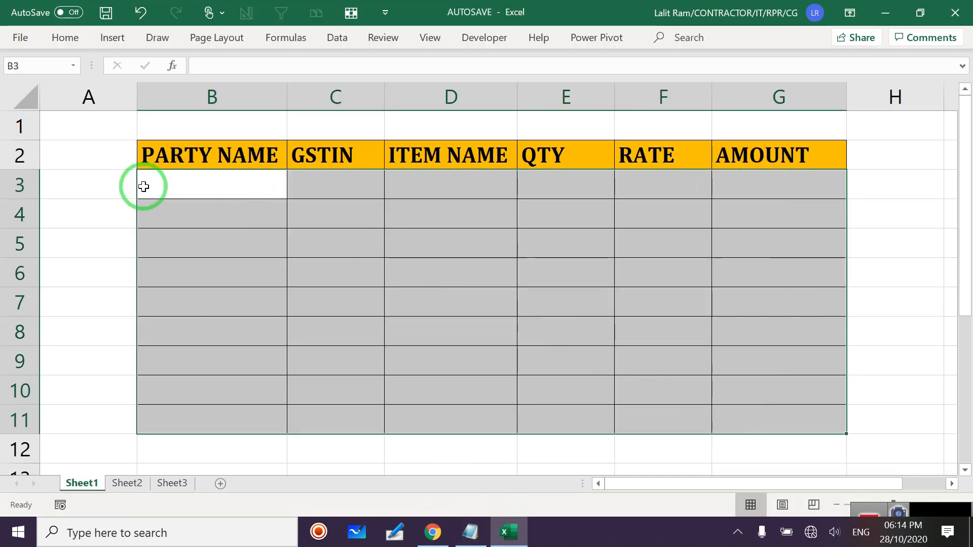
pyautogui.moveTo(107, 185); pyautogui.dragTo(879, 432)
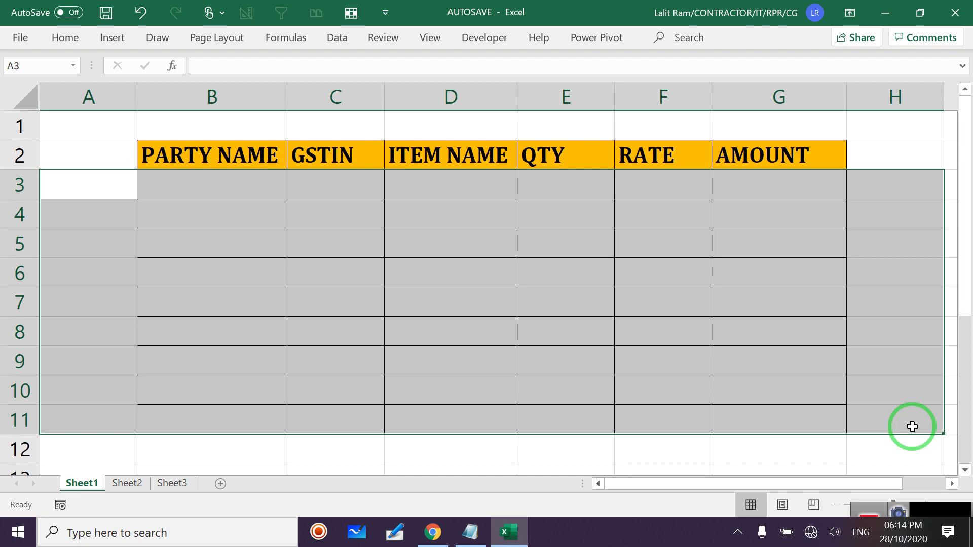
pyautogui.moveTo(102, 188); pyautogui.dragTo(871, 445)
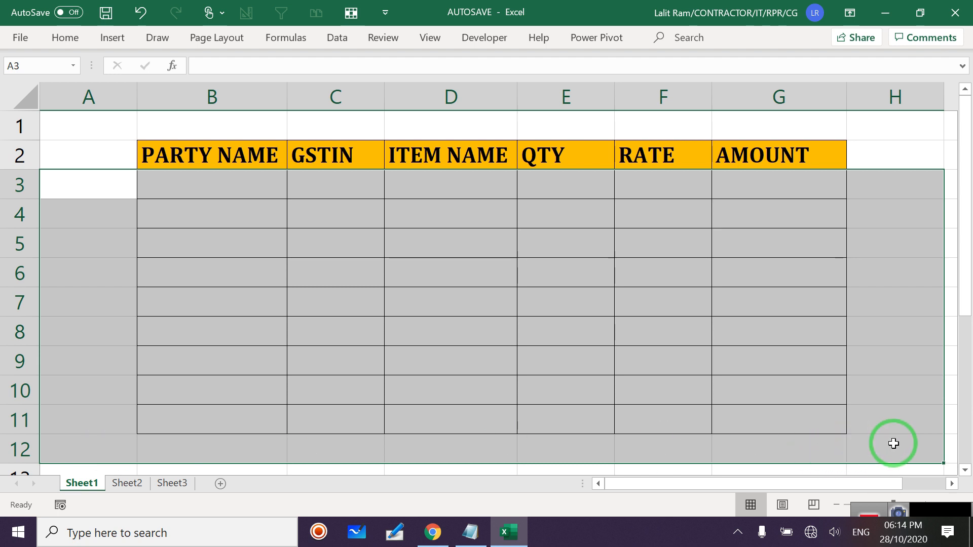
pyautogui.click(336, 395)
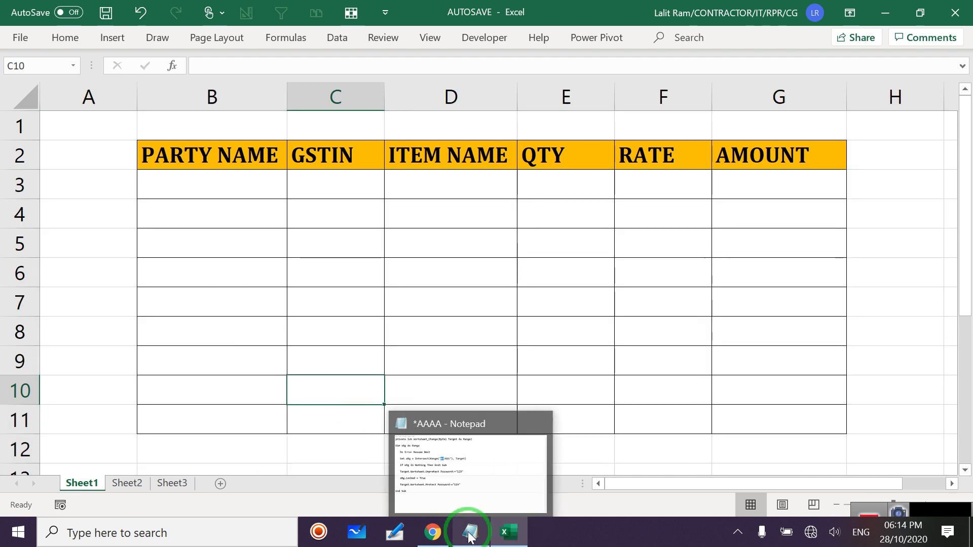
# Copy the Worksheet_Change macro from Notepad into Sheet1's View Code module and close the VBA editor.
pyautogui.click(471, 535)
pyautogui.moveTo(3, 42); pyautogui.dragTo(545, 376)
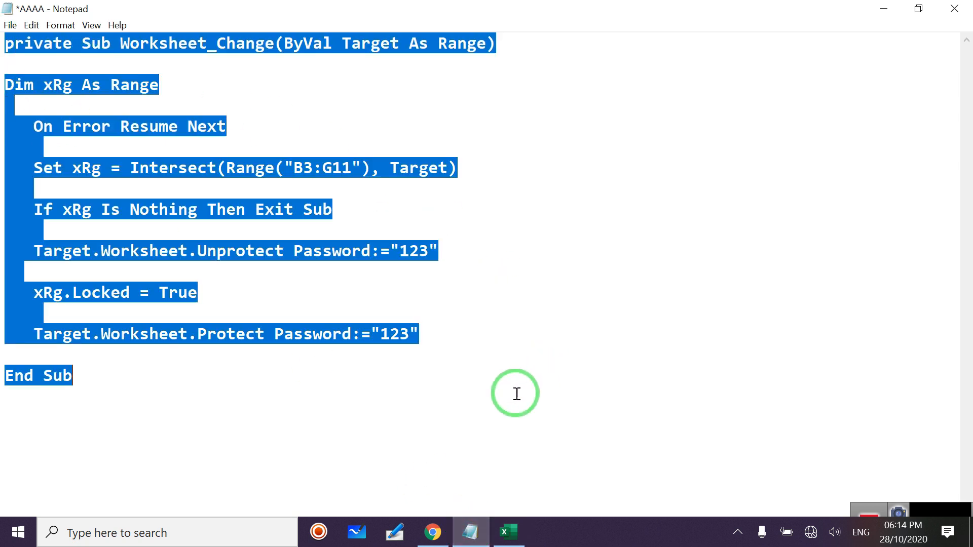
pyautogui.click(507, 532)
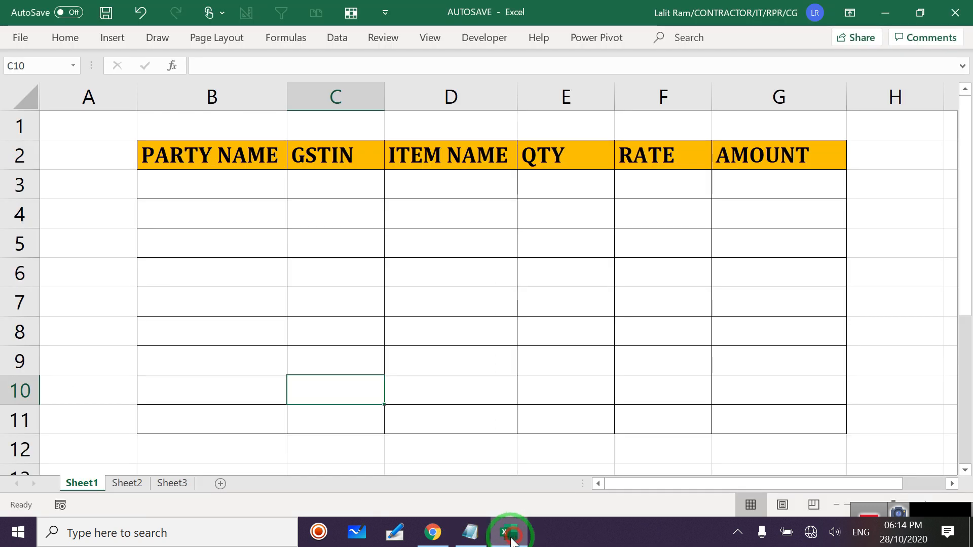
pyautogui.rightClick(79, 486)
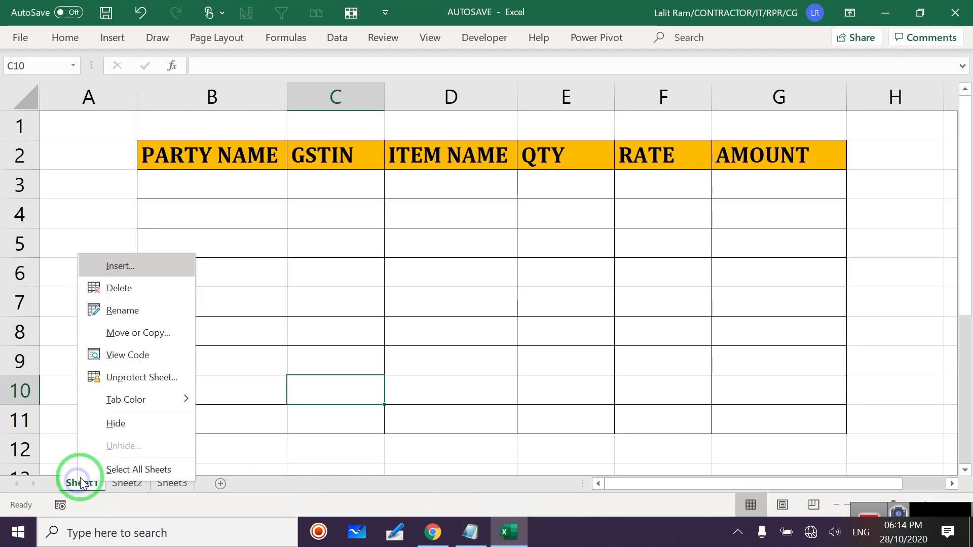
pyautogui.click(135, 357)
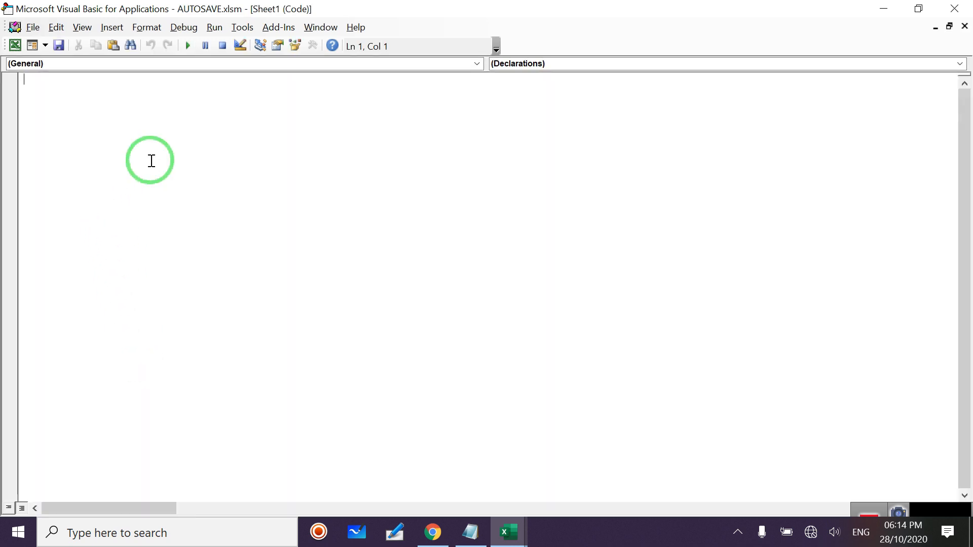
pyautogui.hotkey('ctrl', 'v')
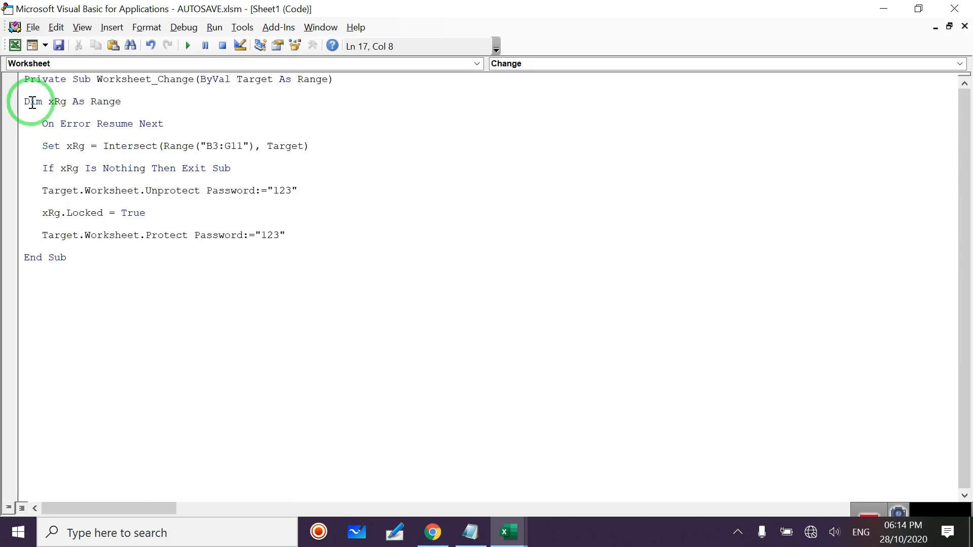
pyautogui.moveTo(24, 79); pyautogui.dragTo(350, 291)
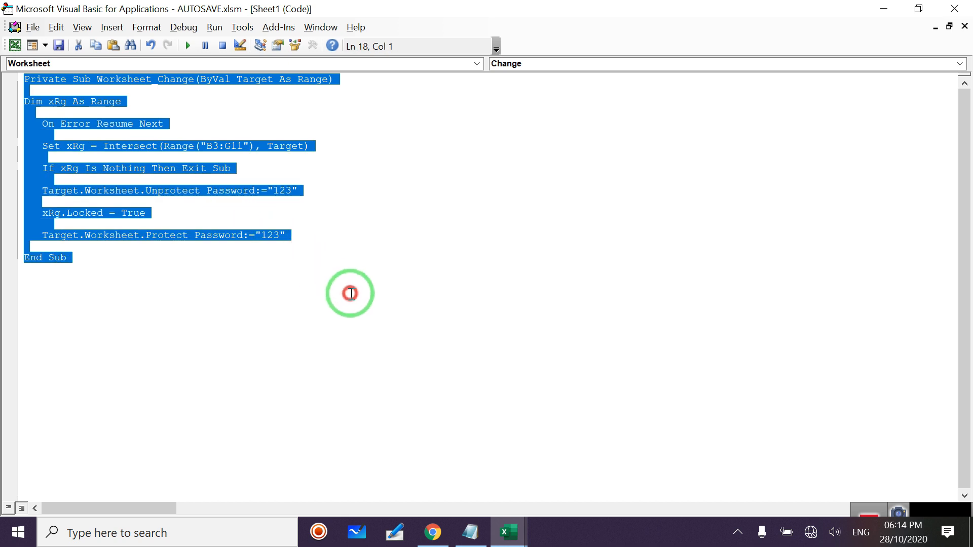
pyautogui.click(953, 9)
pyautogui.click(221, 180)
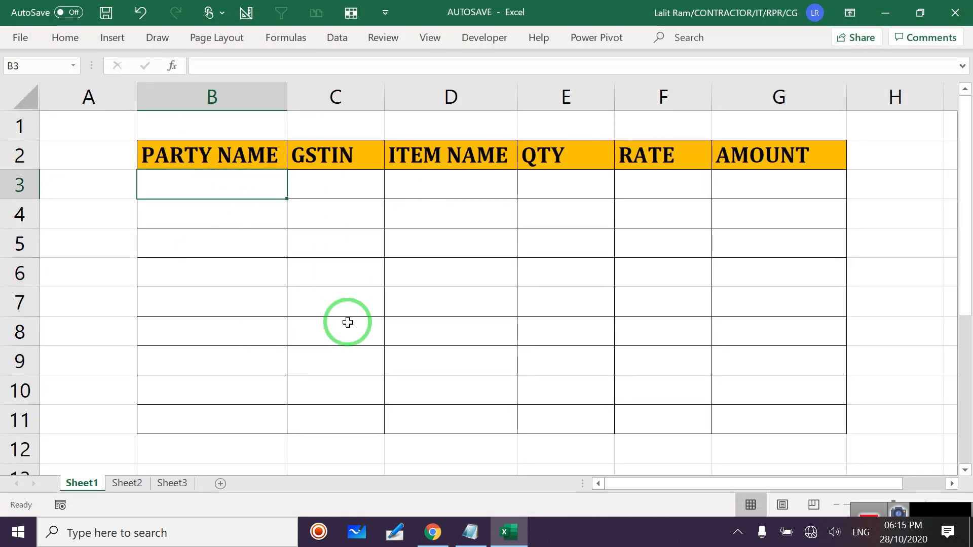
# Enter HFGH in B3 and confirm the filled cell refuses re-editing.
pyautogui.write('HFGH')
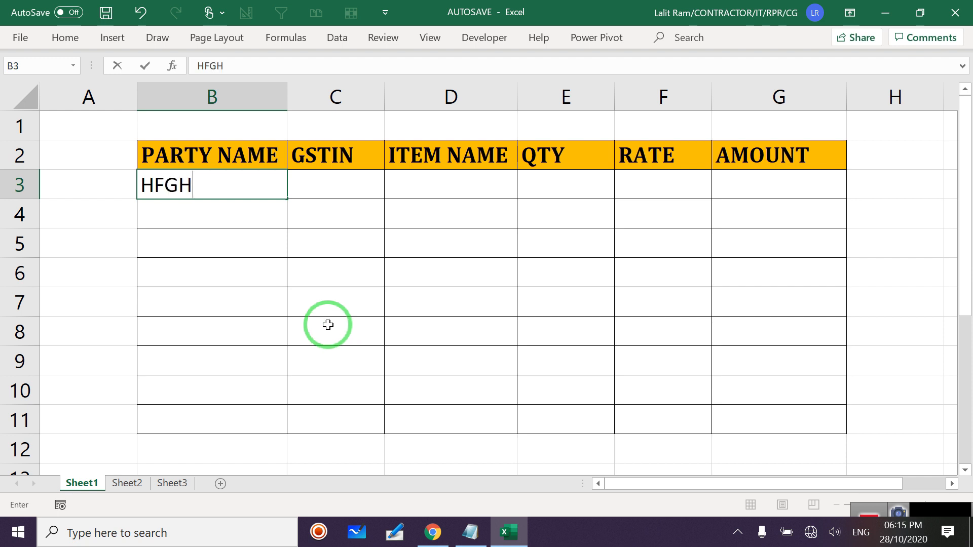
pyautogui.click(327, 188)
pyautogui.click(216, 177)
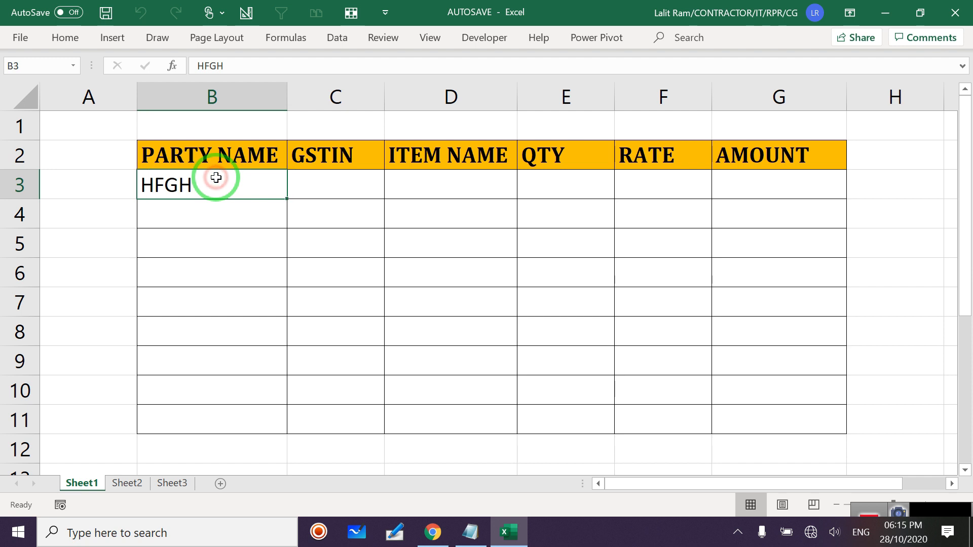
pyautogui.doubleClick(216, 177)
pyautogui.click(490, 308)
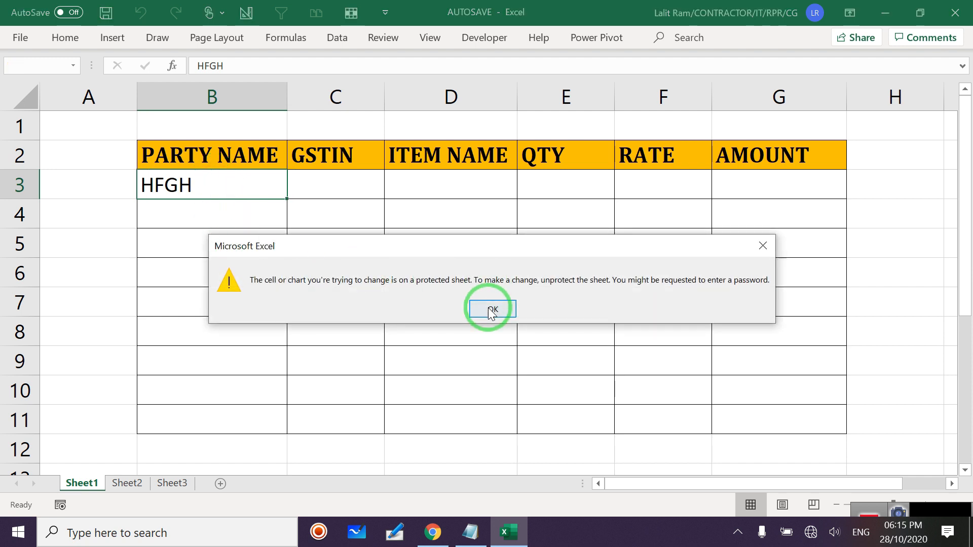
# Enter FDGDV in C3 and confirm twice that it can no longer be edited.
pyautogui.click(320, 192)
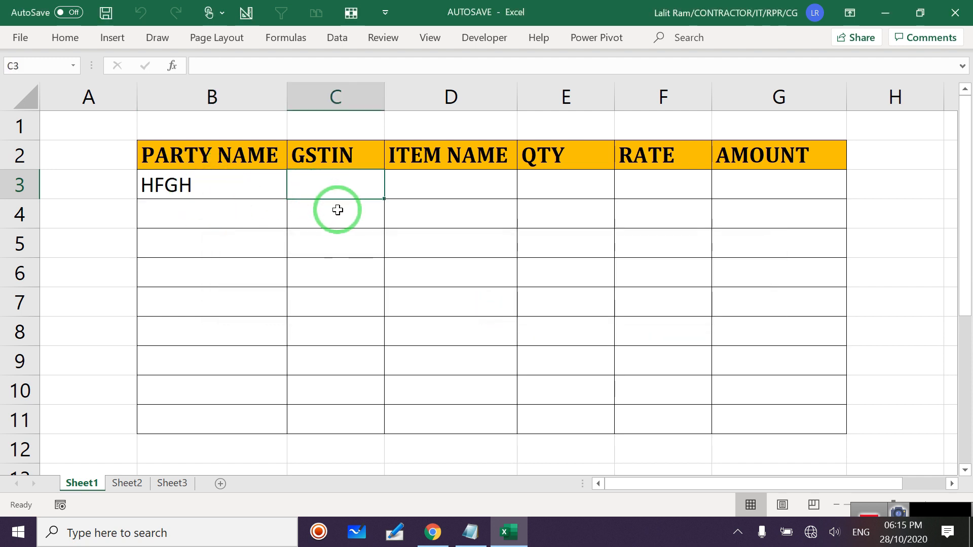
pyautogui.write('FDGDV')
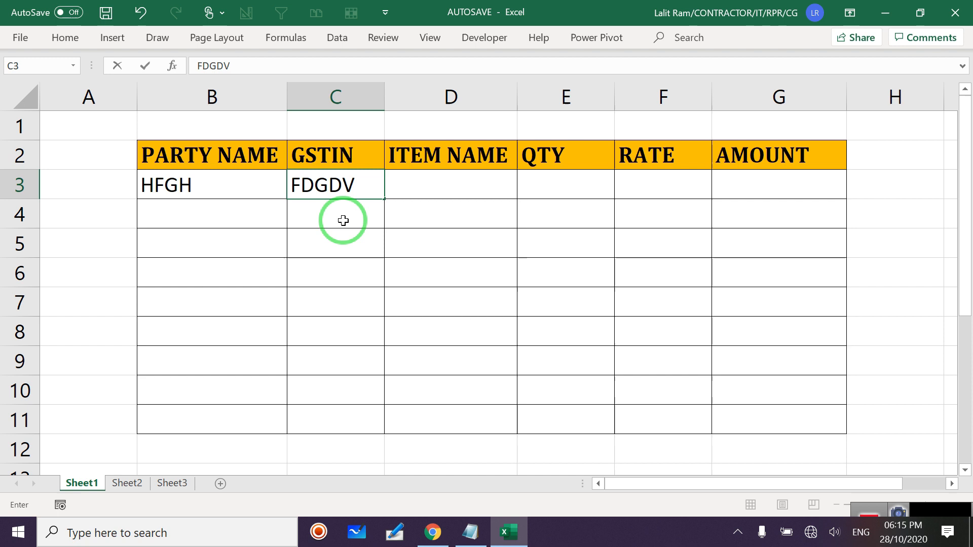
pyautogui.press('Tab')
pyautogui.click(432, 179)
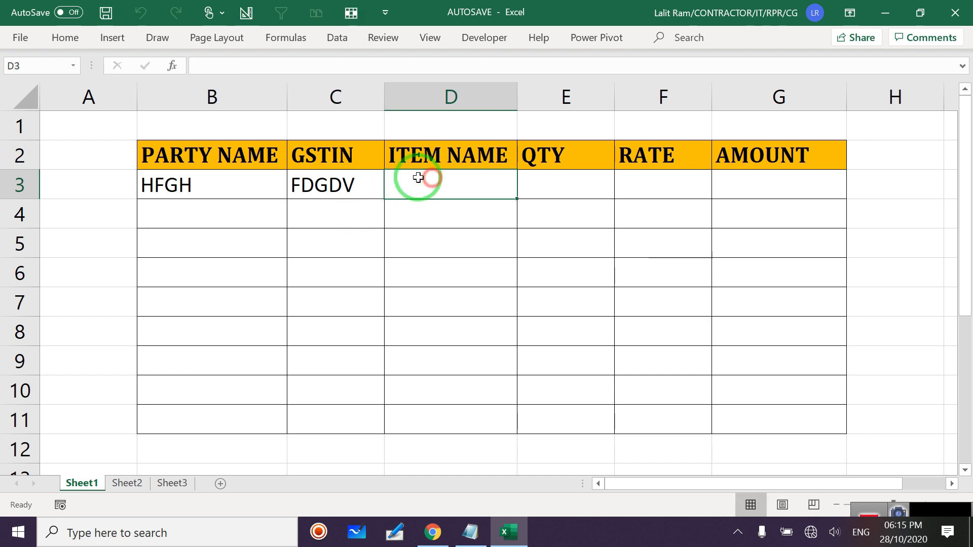
pyautogui.doubleClick(345, 184)
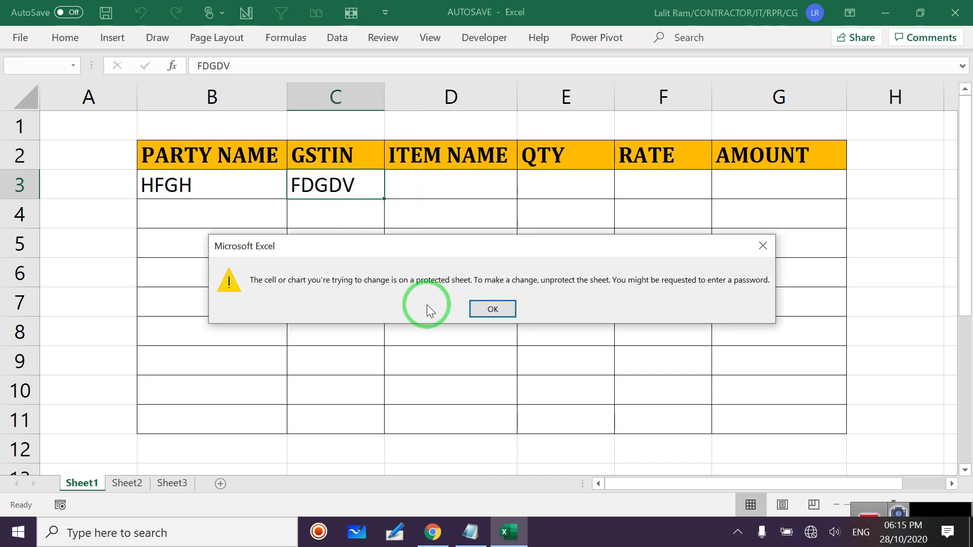
pyautogui.click(494, 309)
pyautogui.doubleClick(337, 181)
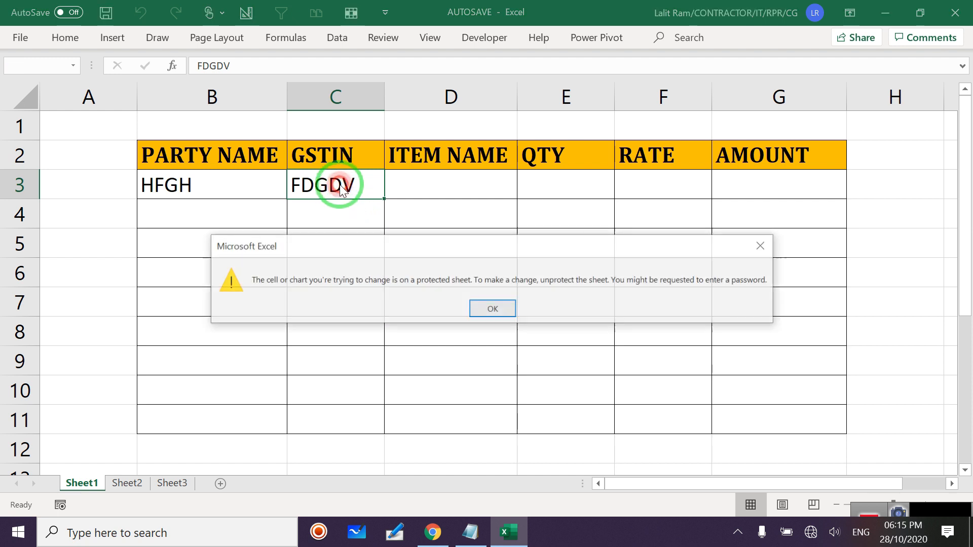
pyautogui.click(476, 311)
# Enter FGFDGBDFG in D3 and FDG in E3, then confirm D3 is locked.
pyautogui.click(445, 187)
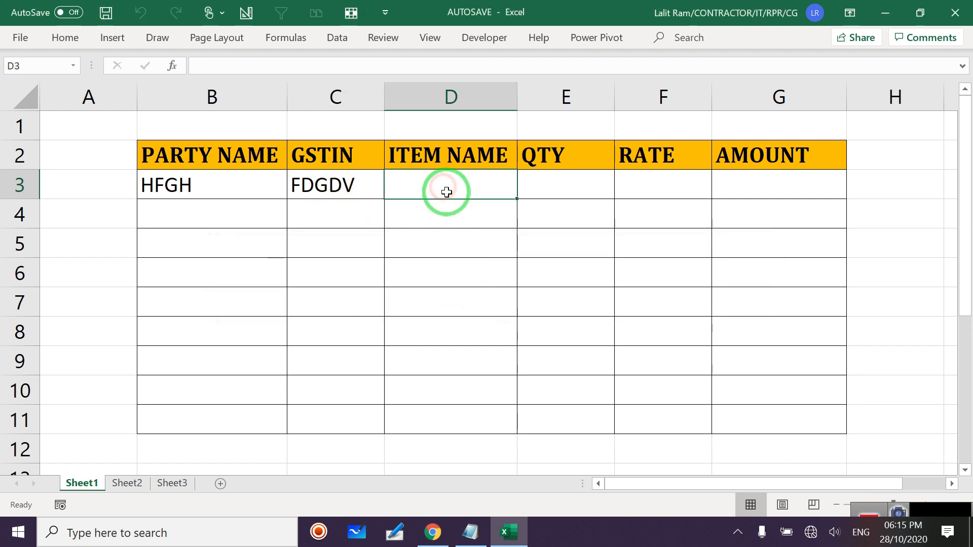
pyautogui.write('FGFDGBDFG')
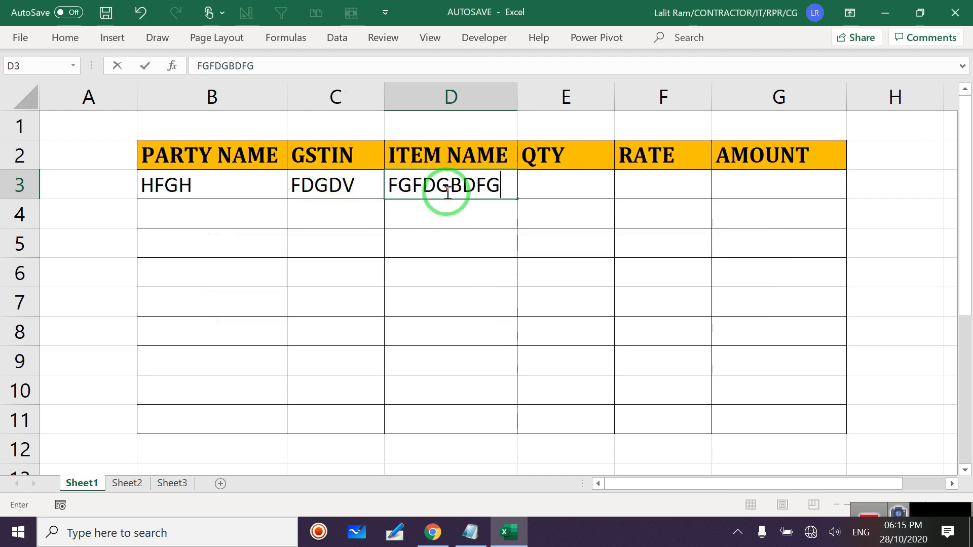
pyautogui.press('Tab')
pyautogui.write('FDG')
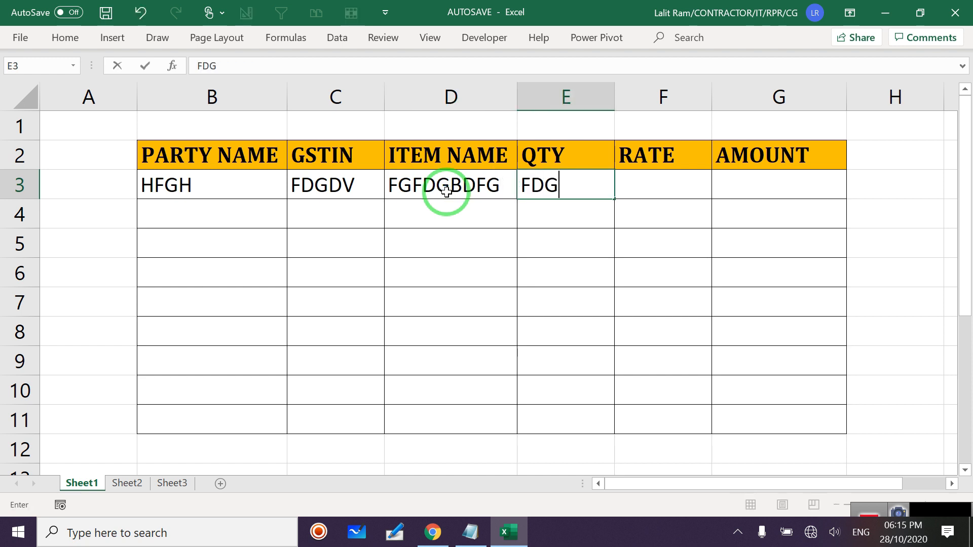
pyautogui.doubleClick(446, 192)
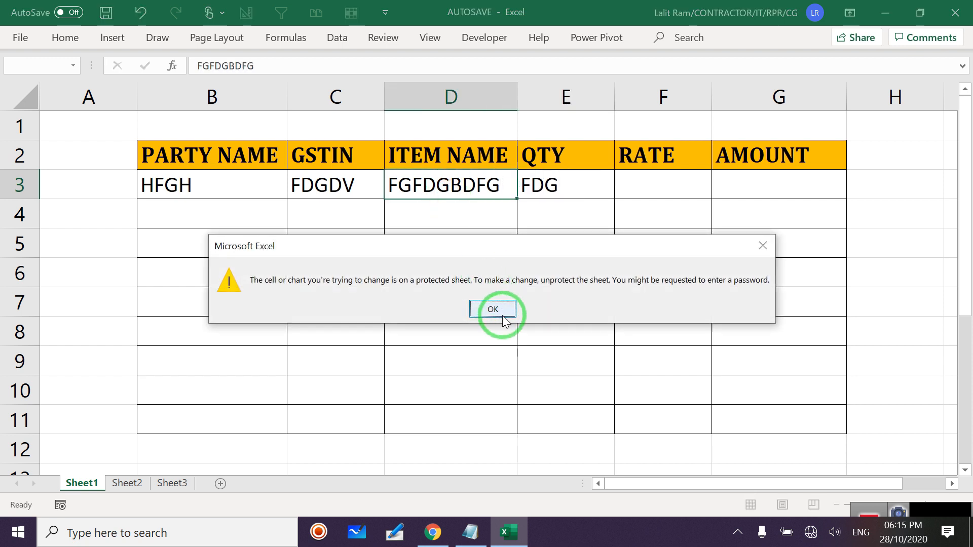
pyautogui.click(497, 310)
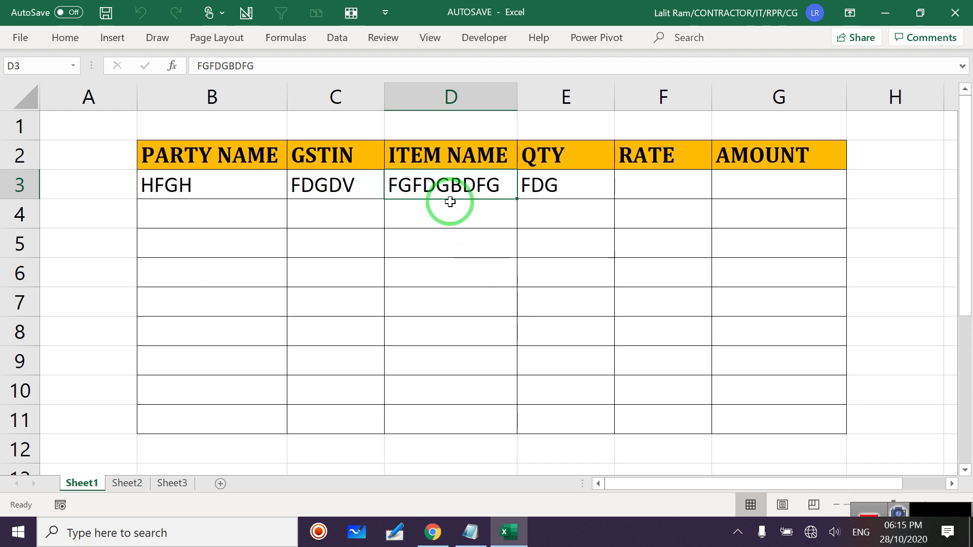
# Look up the Unprotect password in Sheet1's macro code, then return to Excel's Review tab.
pyautogui.click(389, 41)
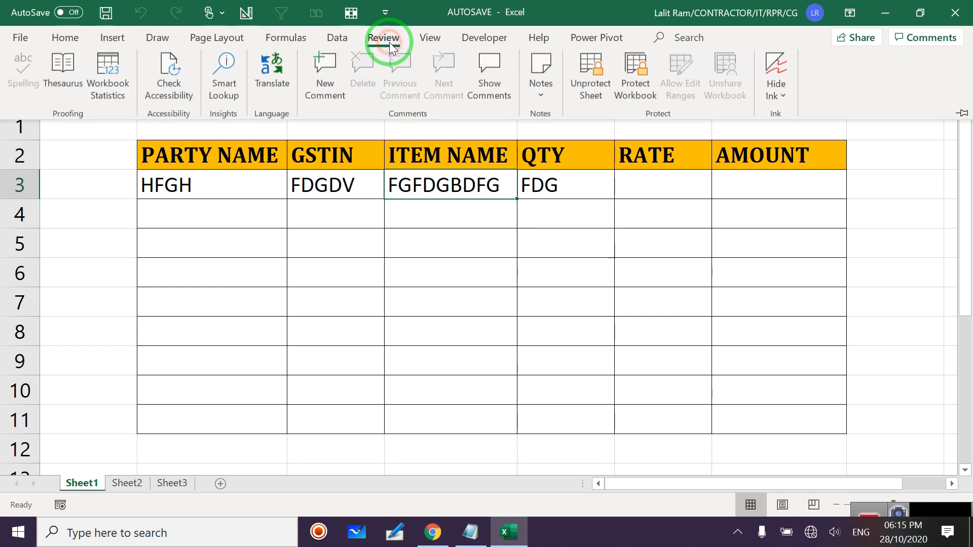
pyautogui.click(563, 320)
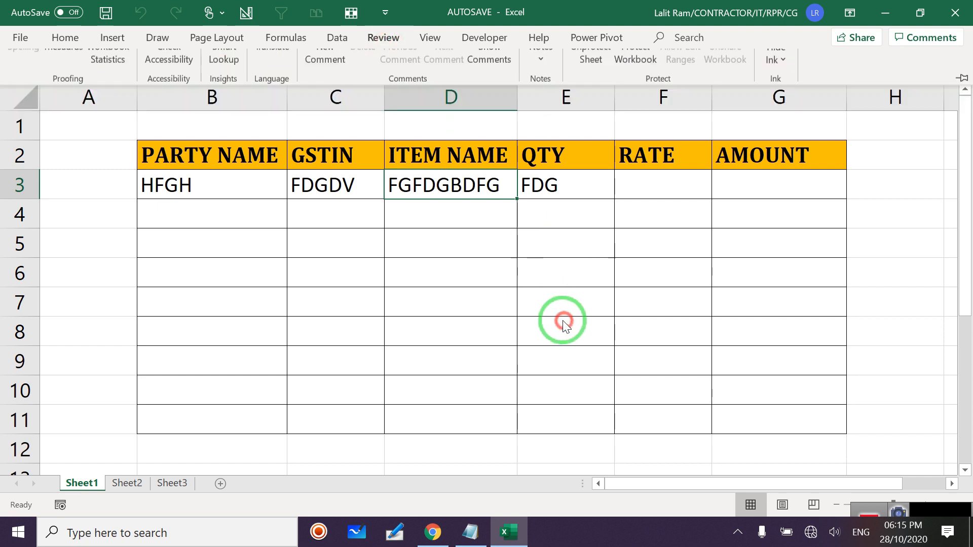
pyautogui.rightClick(87, 492)
pyautogui.click(127, 367)
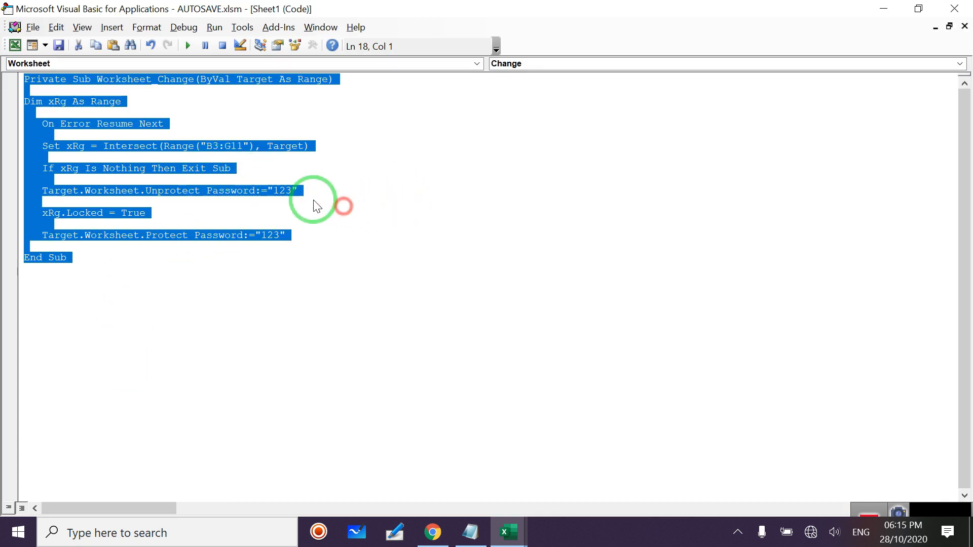
pyautogui.click(293, 287)
pyautogui.doubleClick(282, 190)
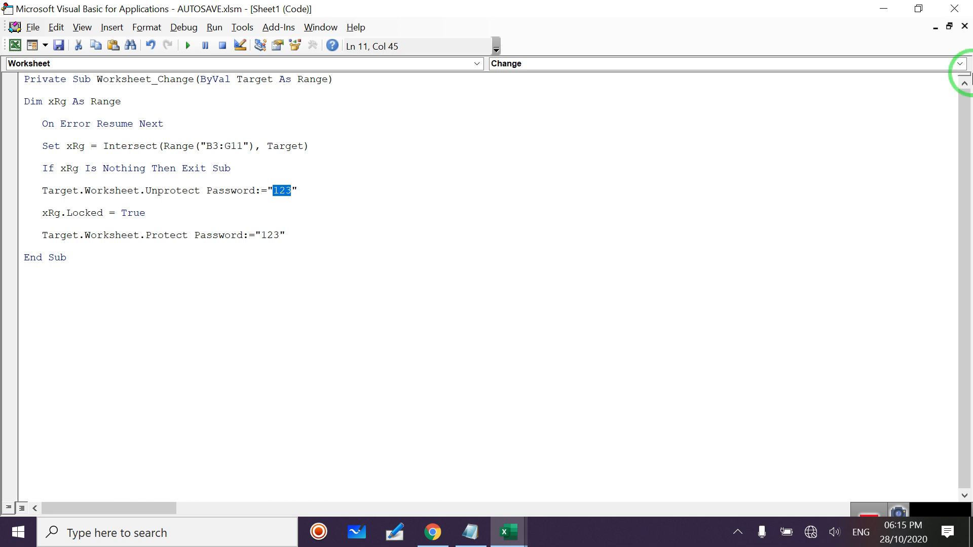
pyautogui.click(960, 15)
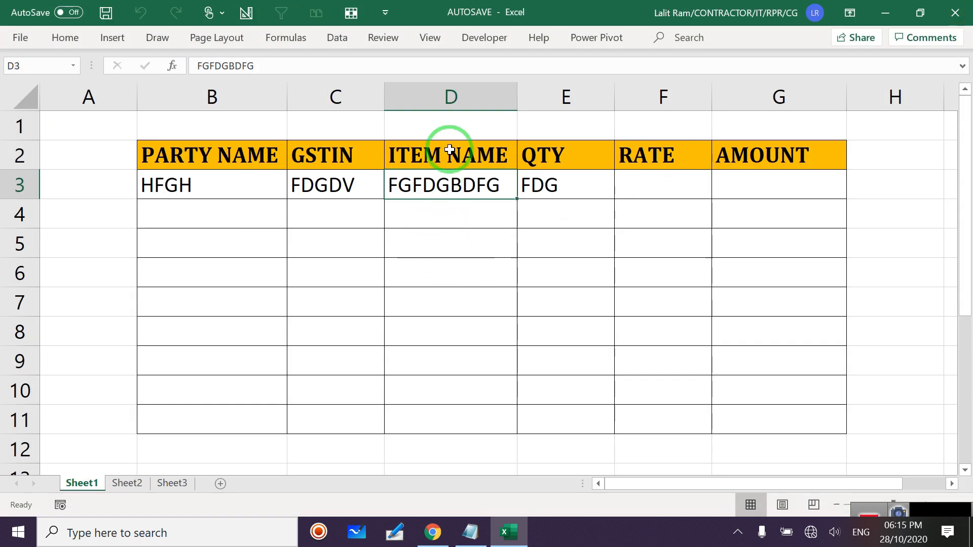
pyautogui.click(380, 39)
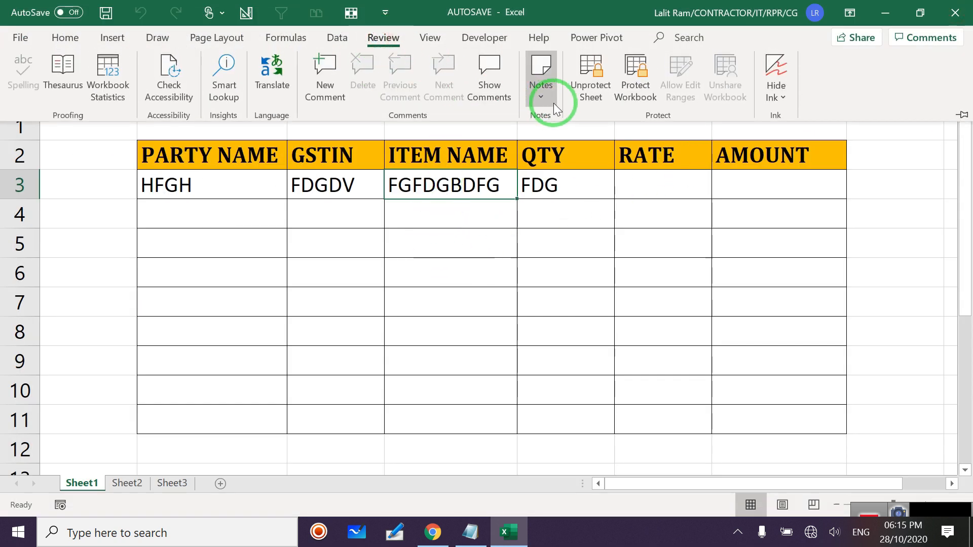
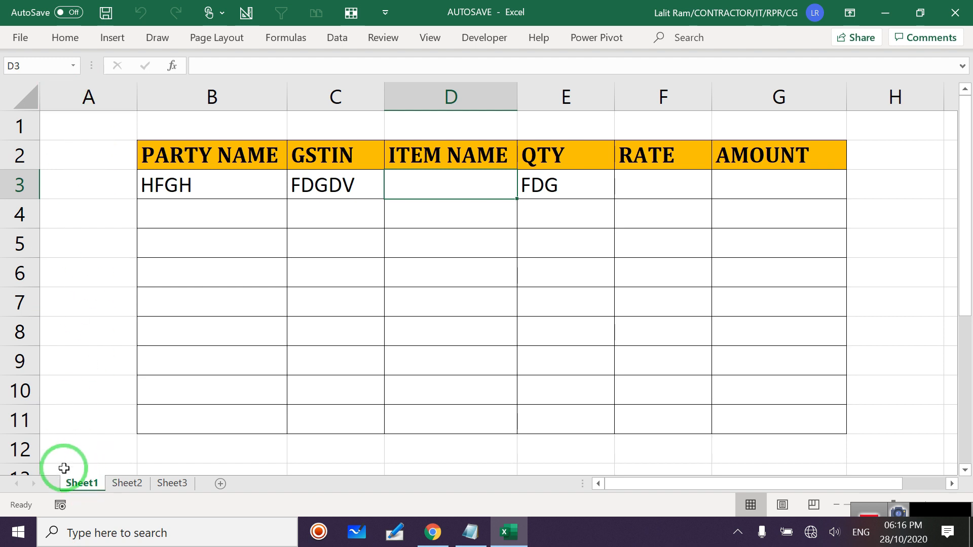
# Open the code behind Sheet1 in the VBA editor.
pyautogui.rightClick(68, 488)
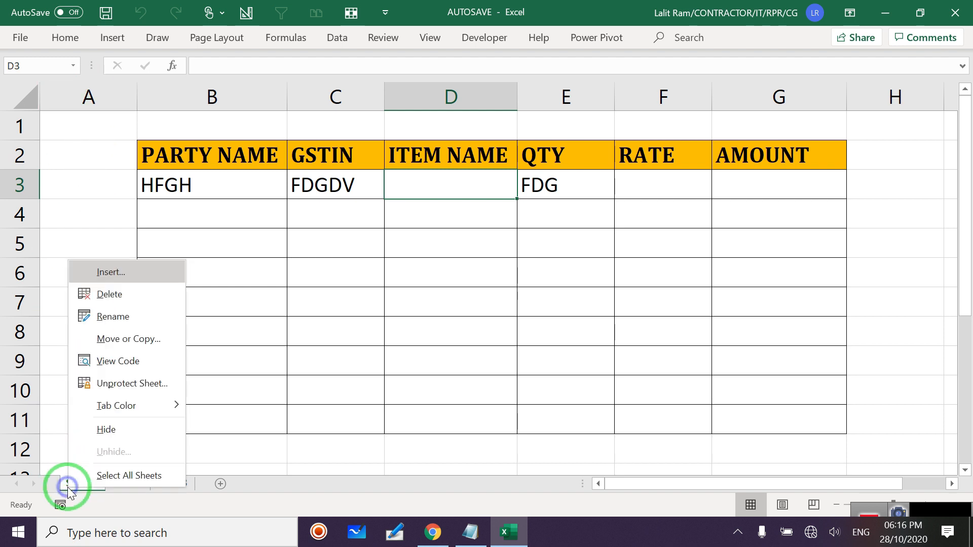
pyautogui.click(118, 361)
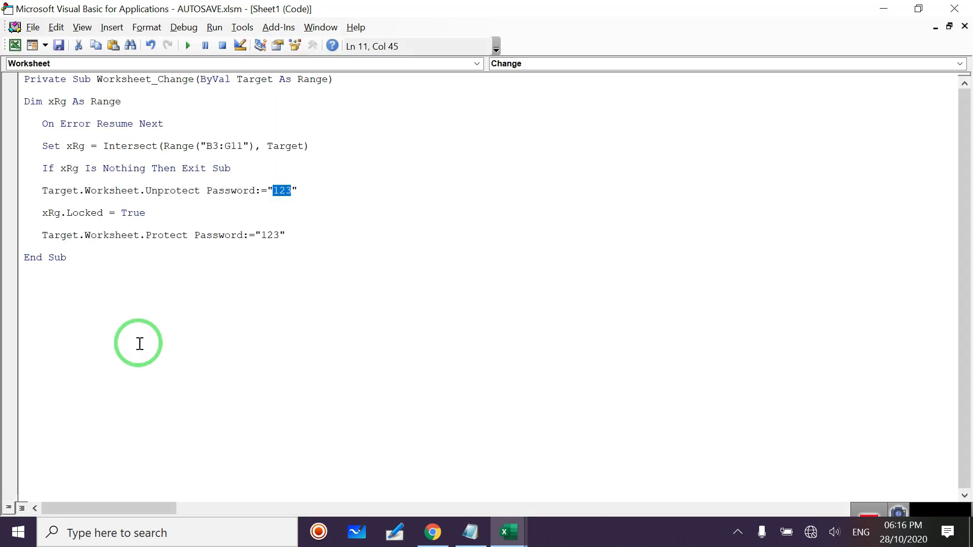
pyautogui.click(234, 26)
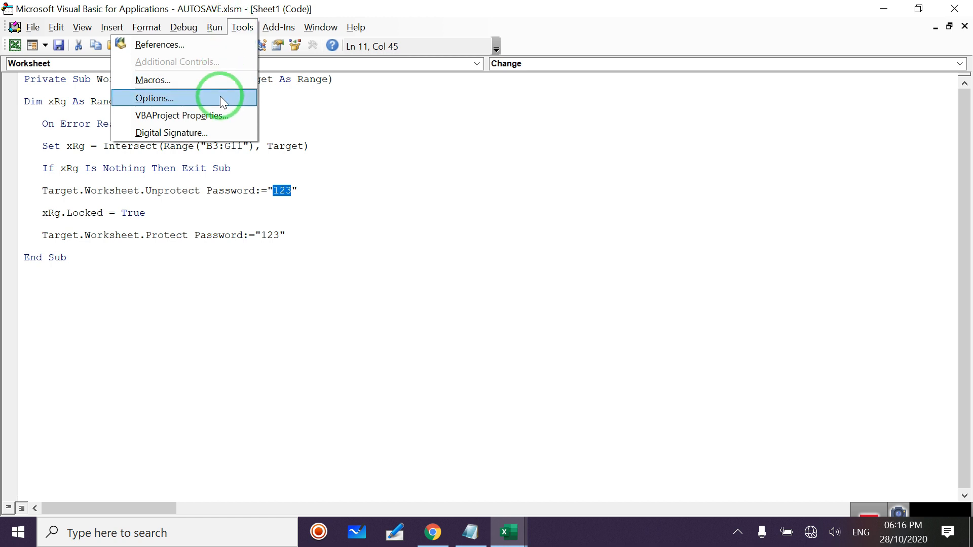
pyautogui.click(247, 28)
# Lock the VBA project for viewing with a password, then save the workbook.
pyautogui.click(247, 28)
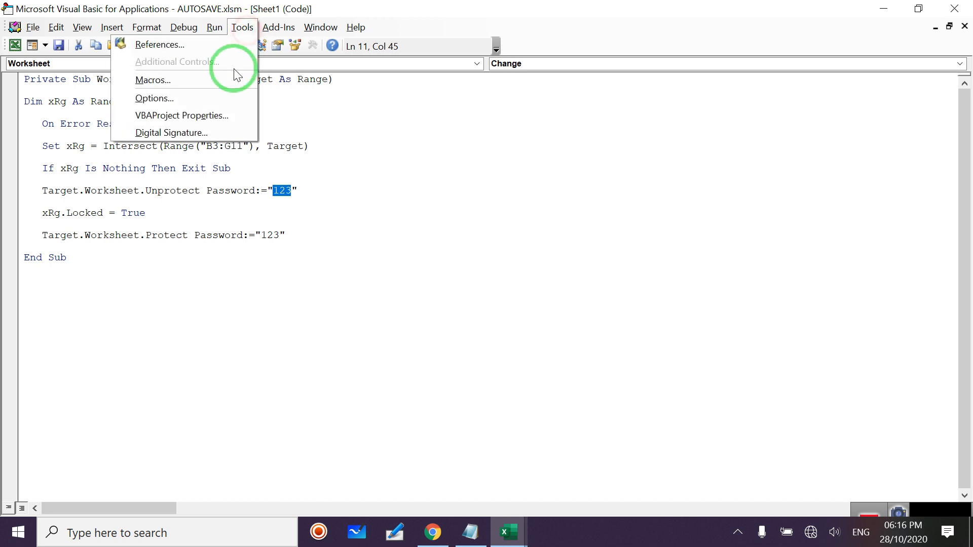
pyautogui.click(220, 116)
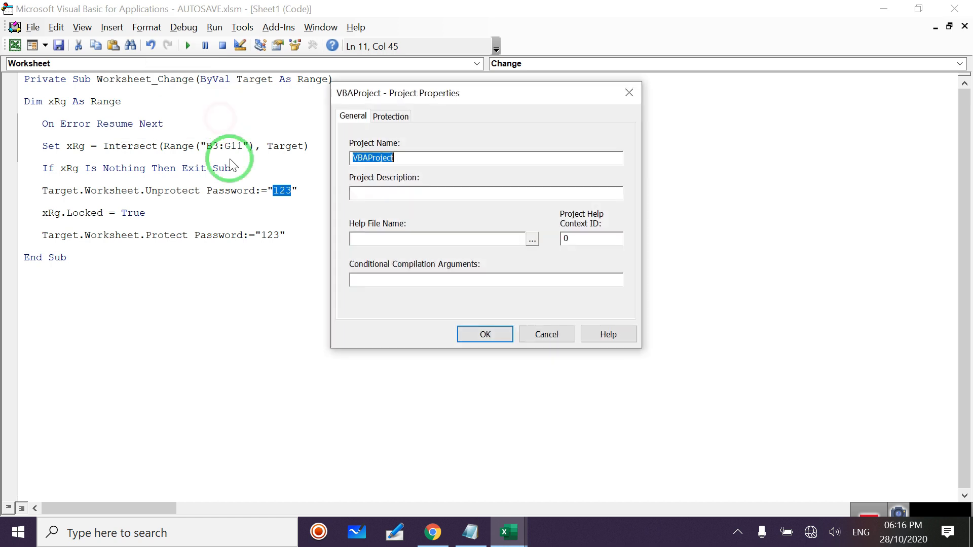
pyautogui.click(395, 118)
pyautogui.click(363, 166)
pyautogui.click(451, 256)
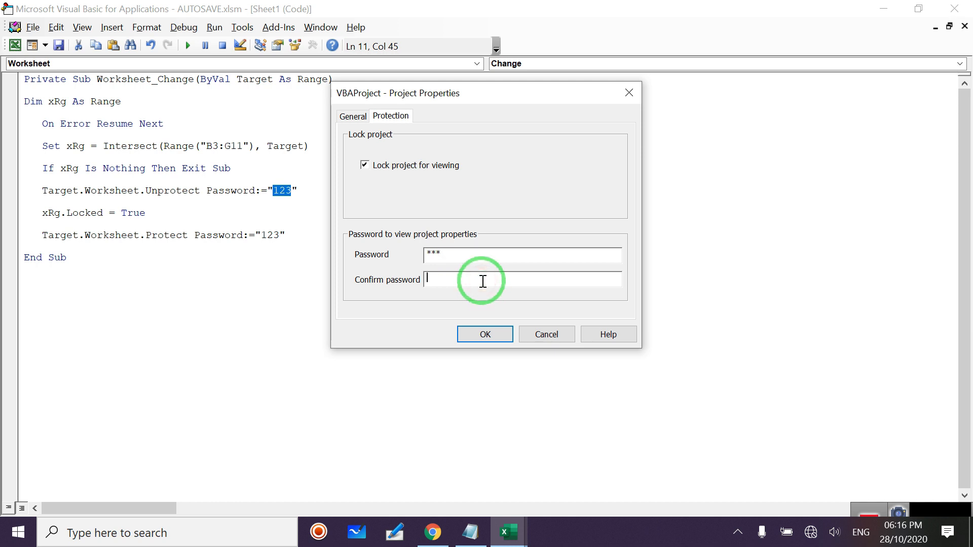
pyautogui.click(494, 334)
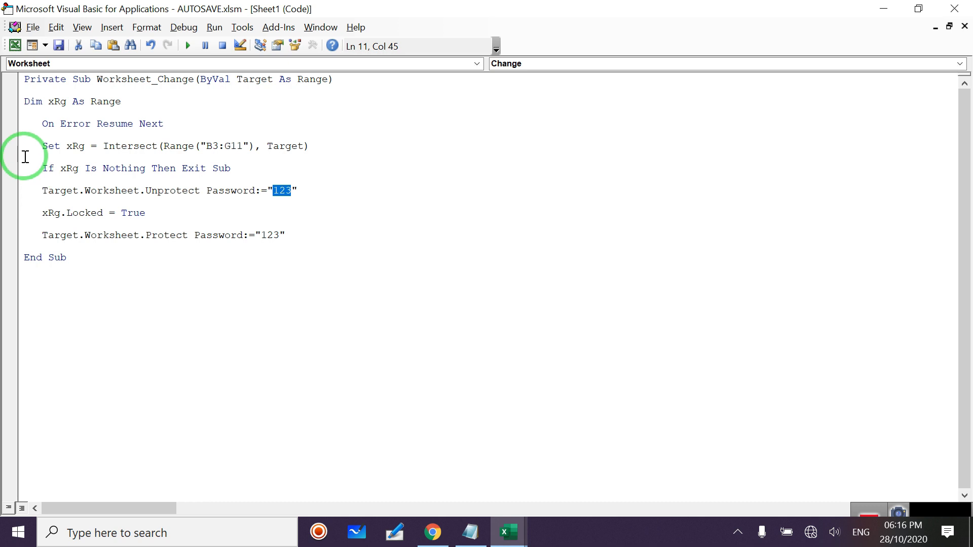
pyautogui.click(58, 45)
# Acknowledge the personal-information warning, close the VBA editor and Excel, and reopen AUTOSAVE from the desktop.
pyautogui.click(384, 237)
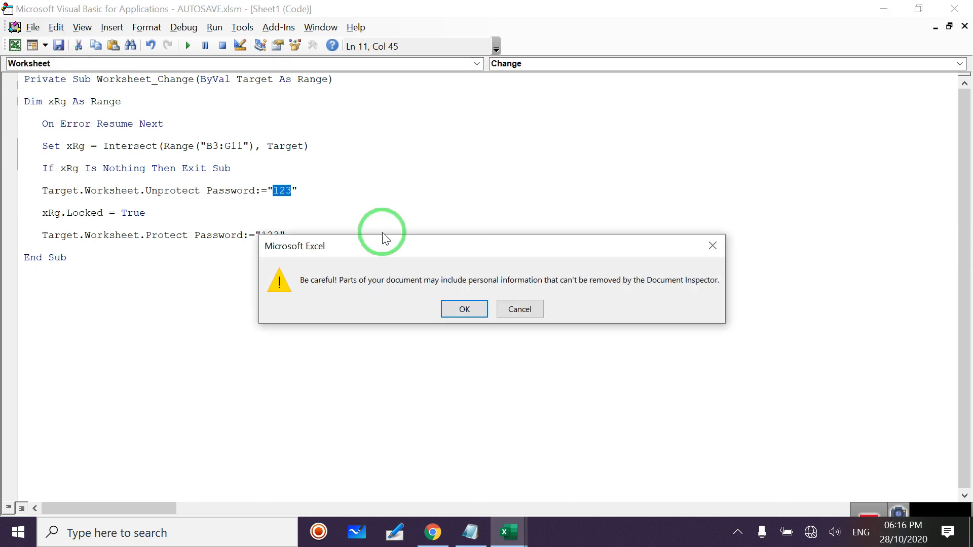
pyautogui.click(446, 312)
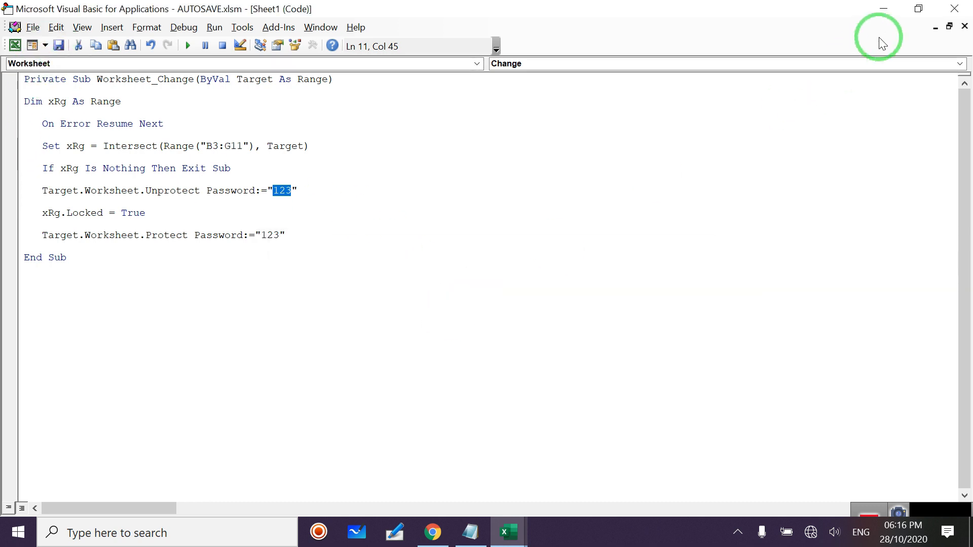
pyautogui.click(954, 14)
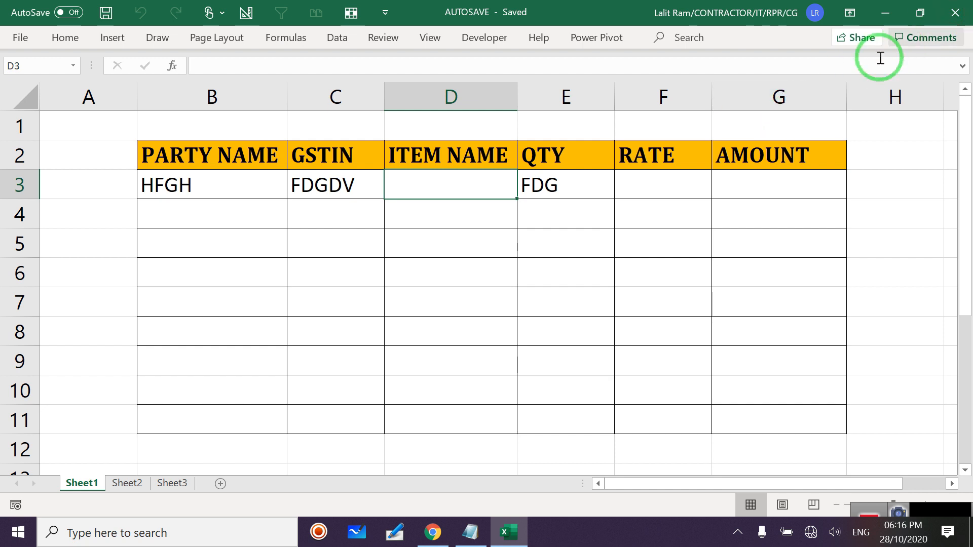
pyautogui.click(950, 14)
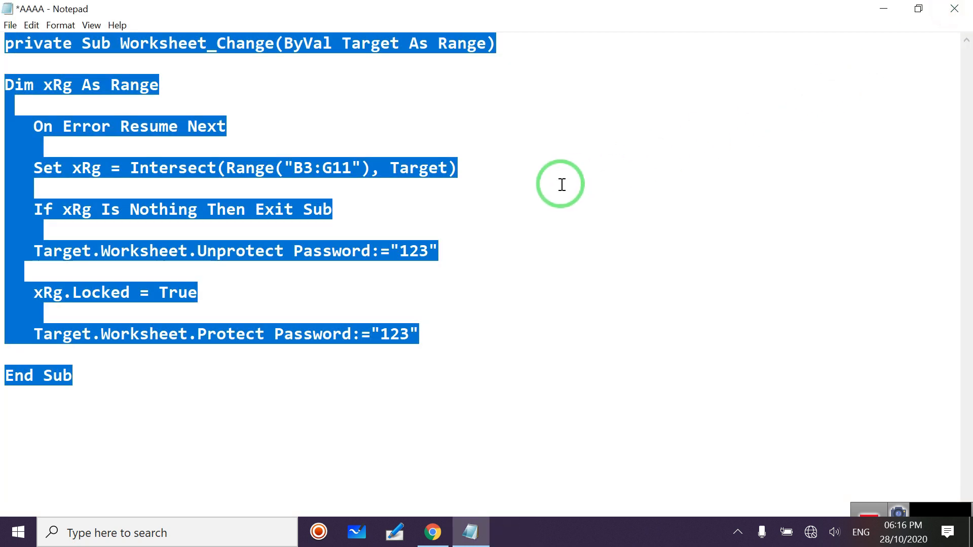
pyautogui.click(883, 9)
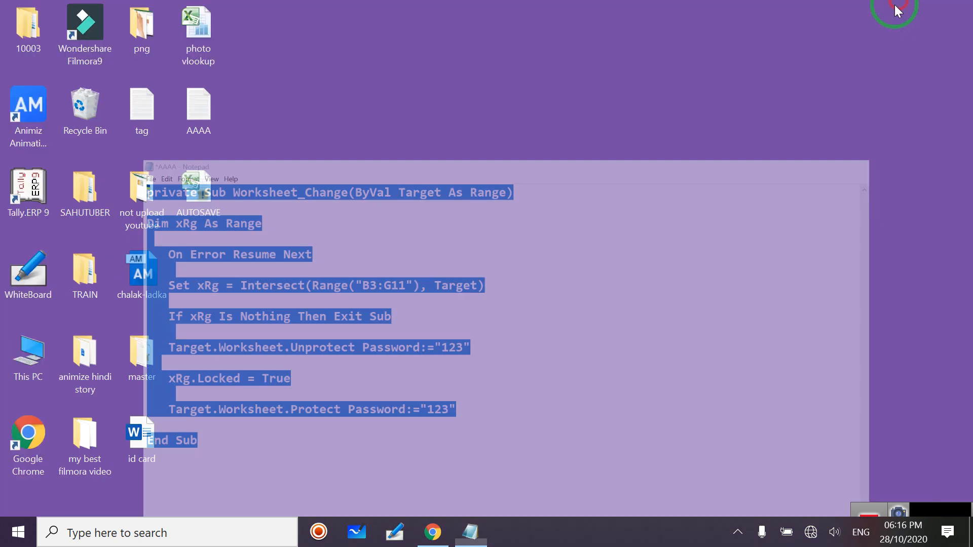
pyautogui.doubleClick(214, 205)
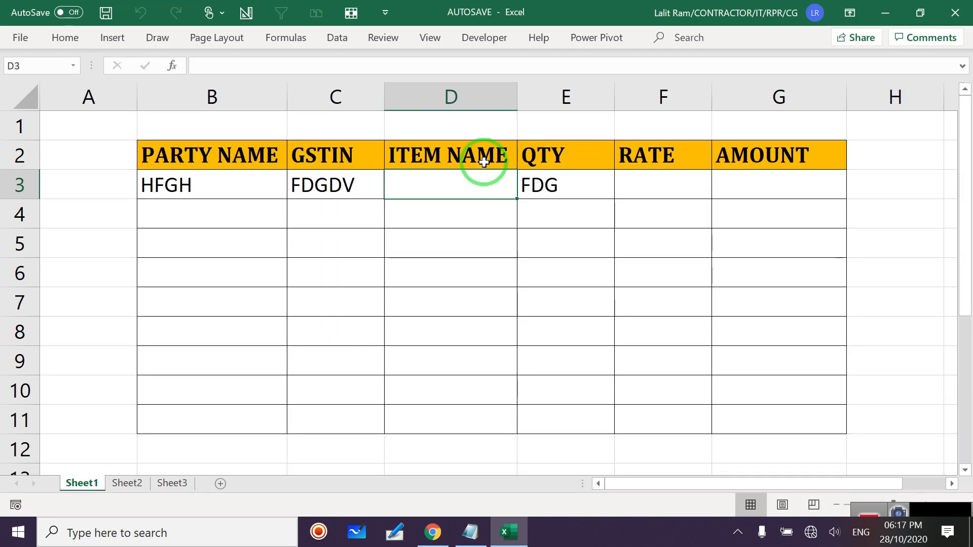
# Check that Sheet1's code now requires the project password and that cell D6 stays locked.
pyautogui.rightClick(80, 490)
pyautogui.click(152, 358)
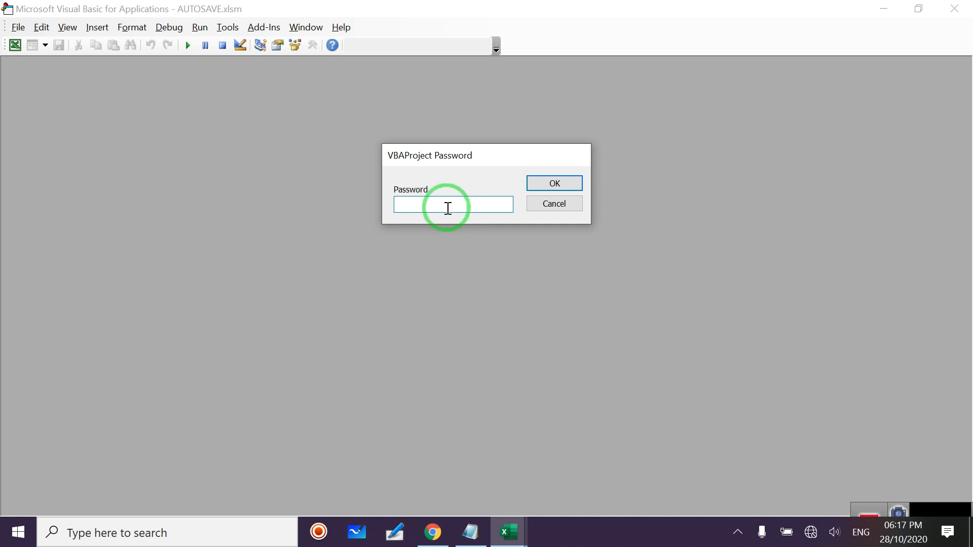
pyautogui.click(557, 205)
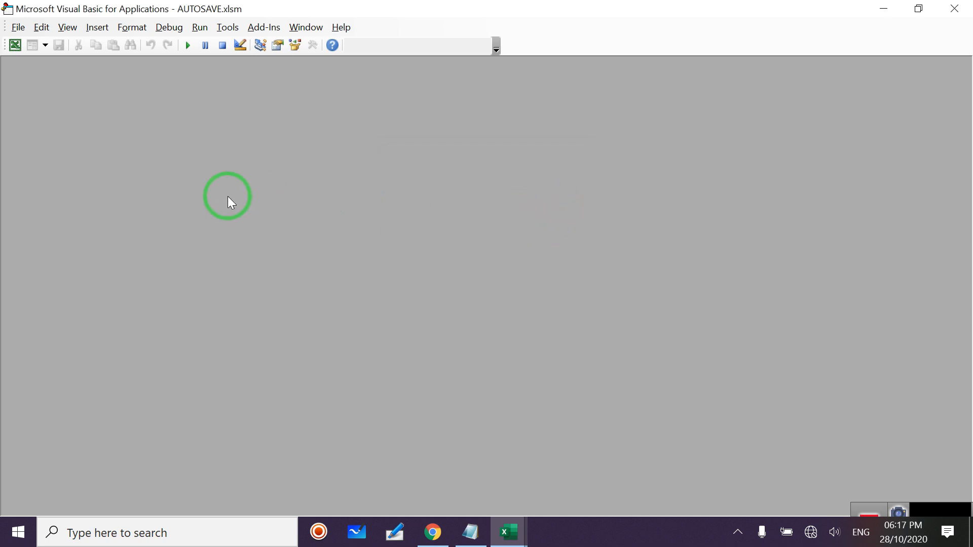
pyautogui.click(946, 15)
pyautogui.click(486, 192)
pyautogui.doubleClick(500, 286)
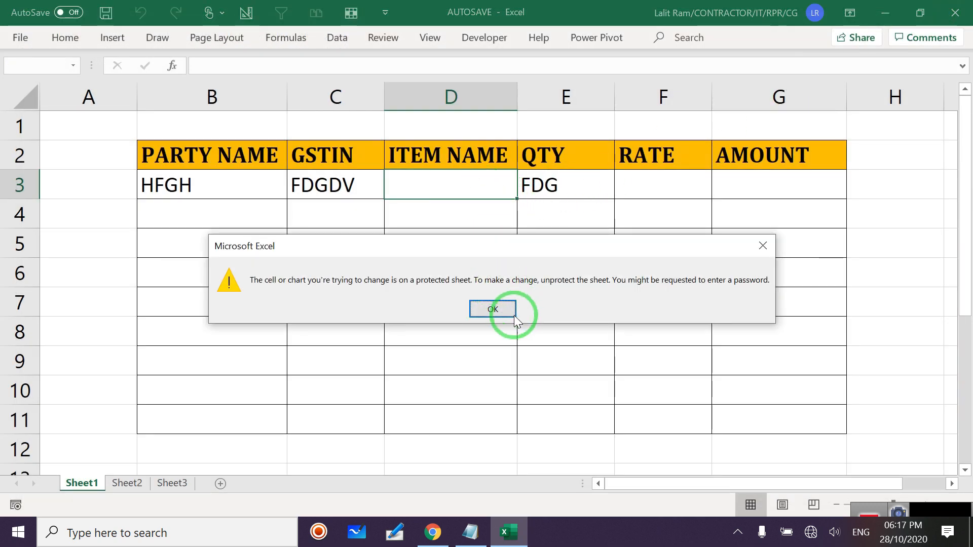
pyautogui.click(514, 315)
# Fill F3 and G3 with FGDGDF, B4 with FGFDGFG and C4 with GFFDG, then begin unprotecting the sheet.
pyautogui.click(634, 190)
pyautogui.write('FGDGDF')
pyautogui.click(740, 199)
pyautogui.write('FGDGDF')
pyautogui.click(211, 208)
pyautogui.write('FGFDG')
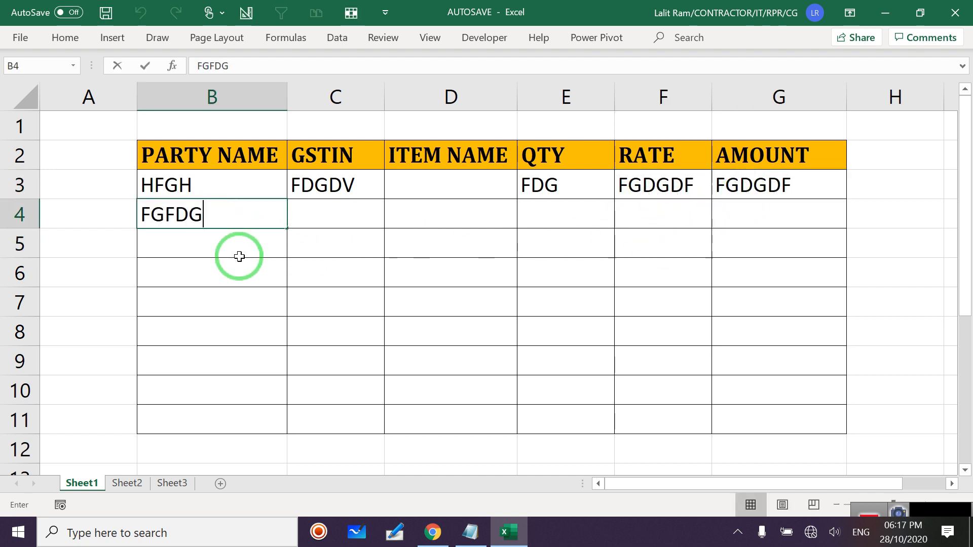
pyautogui.write('FG')
pyautogui.click(326, 218)
pyautogui.write('FDG')
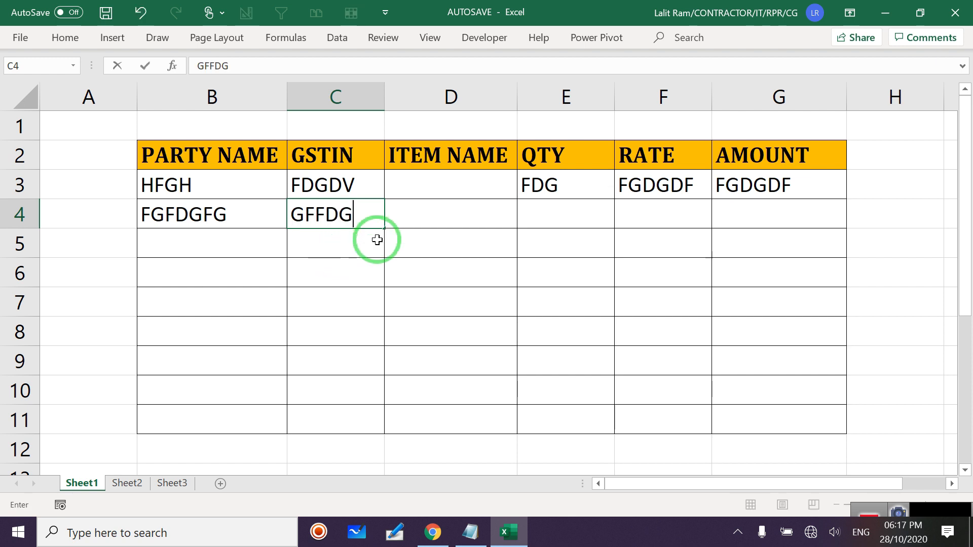
pyautogui.click(399, 218)
pyautogui.click(390, 39)
pyautogui.click(592, 88)
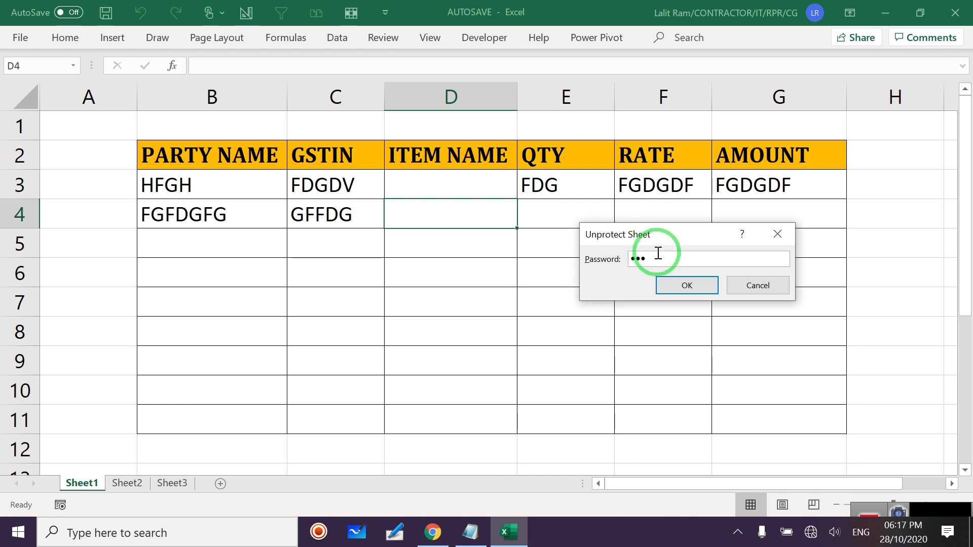
# Unprotect the sheet with its password and enter FDGFDG in D4.
pyautogui.click(669, 287)
pyautogui.click(459, 213)
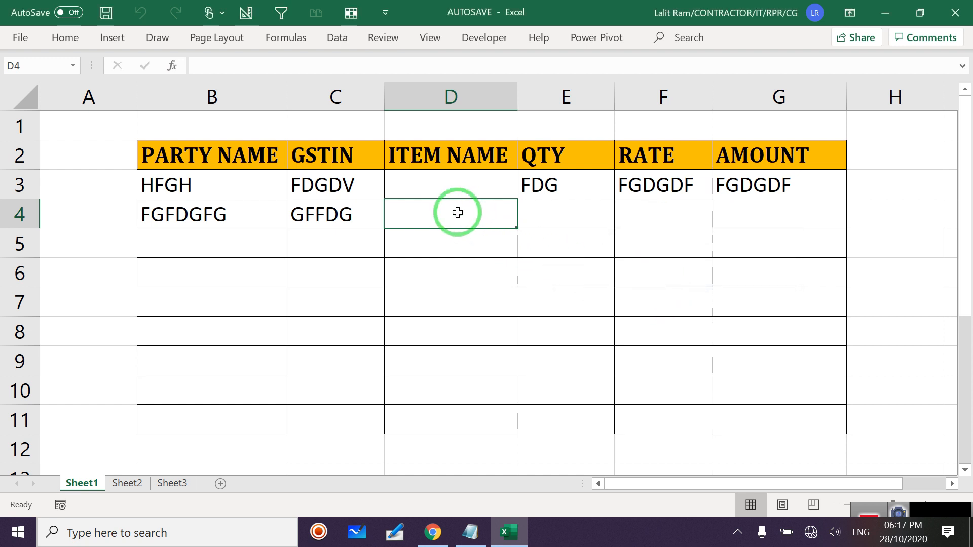
pyautogui.write('FDGFDG')
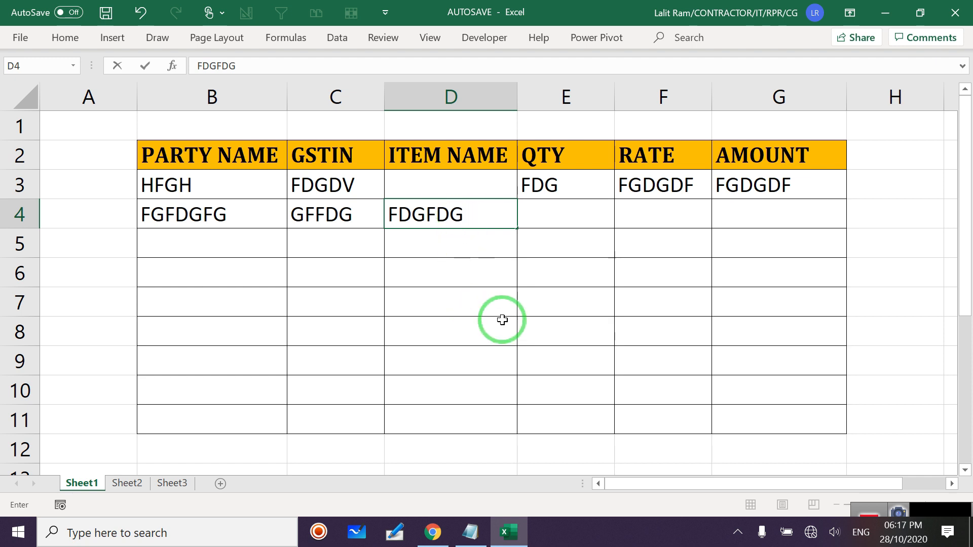
pyautogui.click(494, 324)
# Unprotect the sheet again with the password to clear the locked C4 entry.
pyautogui.click(338, 213)
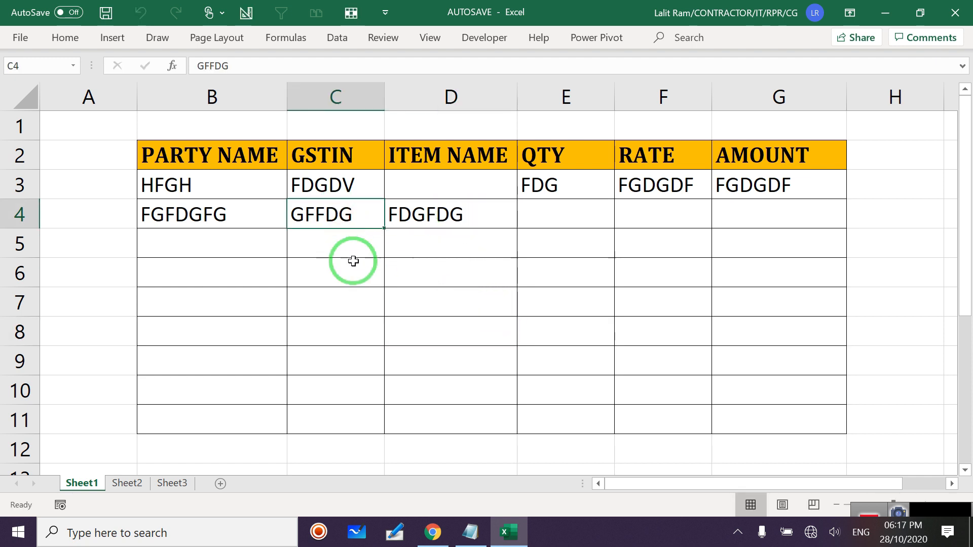
pyautogui.press('Delete')
pyautogui.click(494, 308)
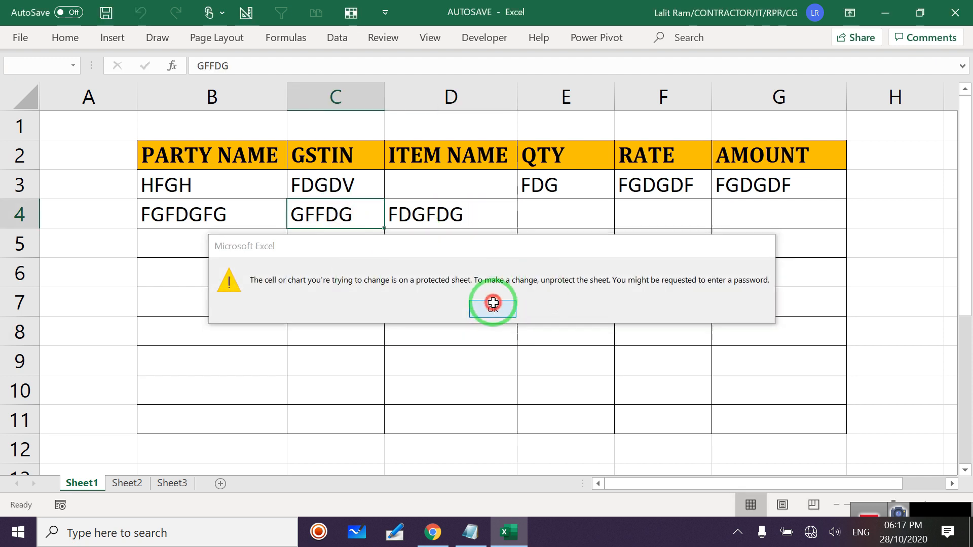
pyautogui.click(391, 45)
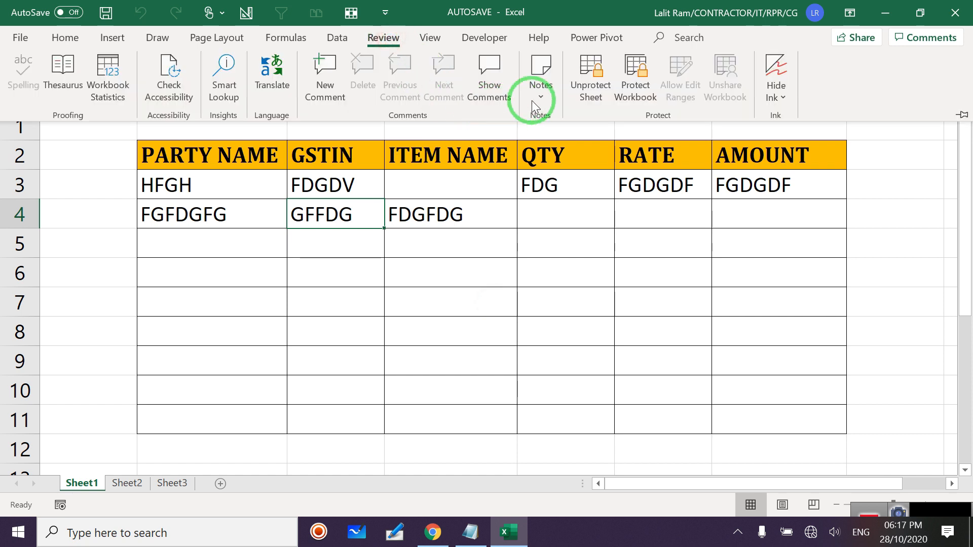
pyautogui.click(586, 87)
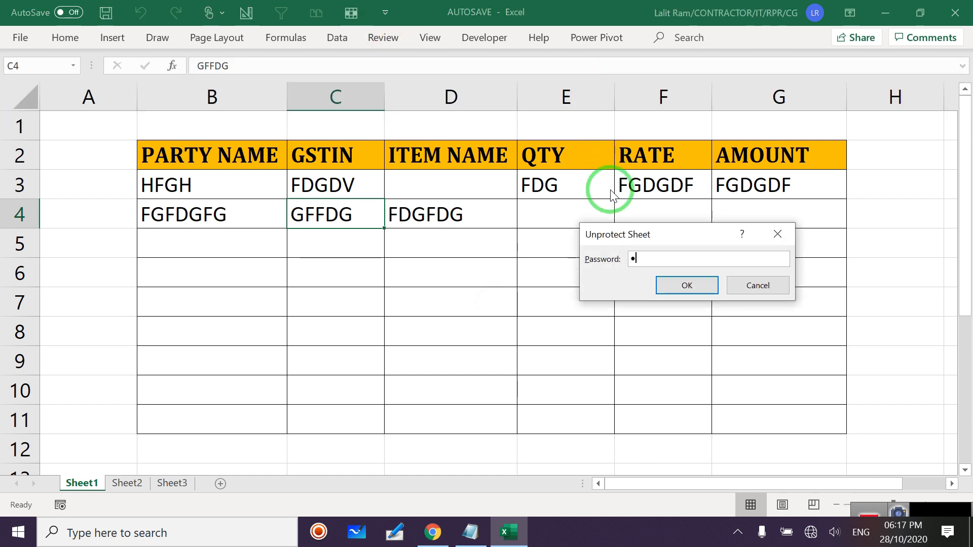
pyautogui.click(680, 285)
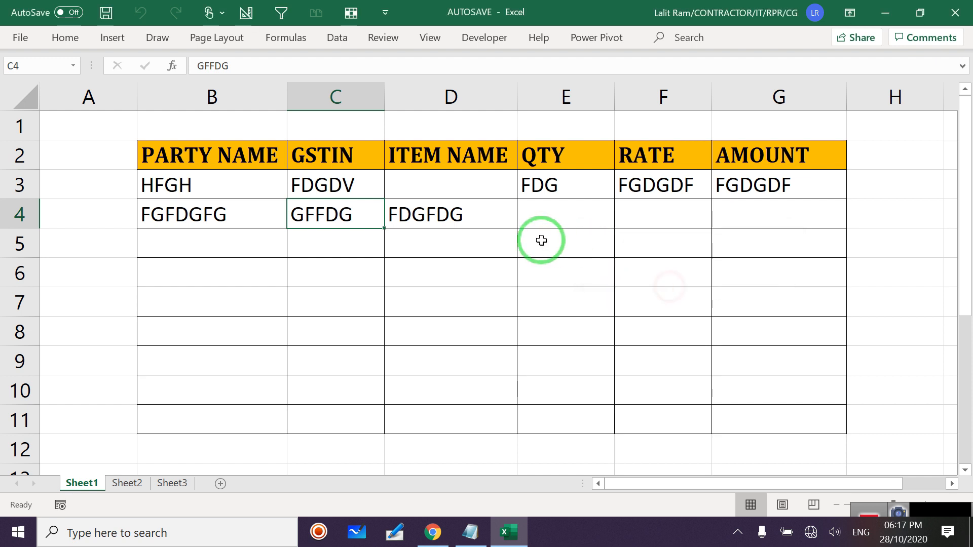
pyautogui.doubleClick(373, 221)
pyautogui.click(497, 310)
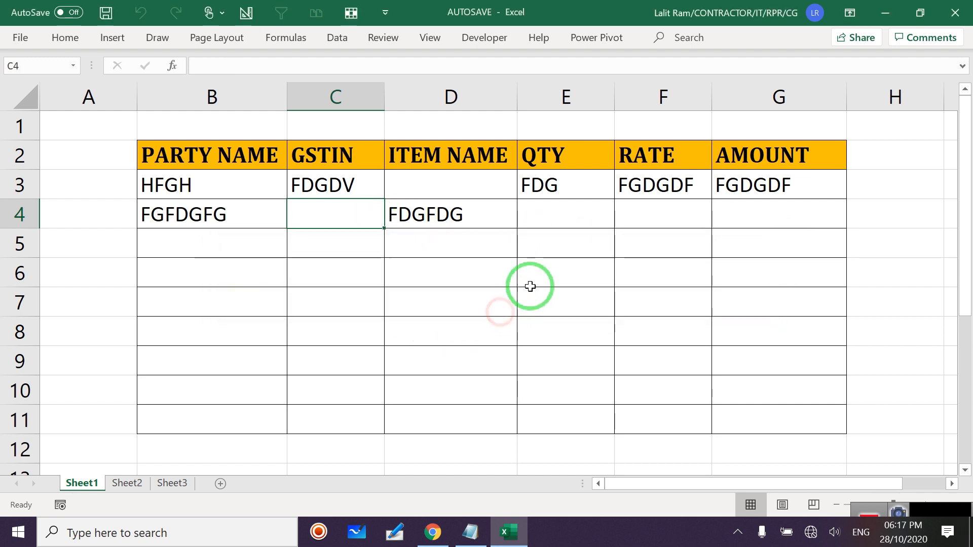
pyautogui.click(563, 221)
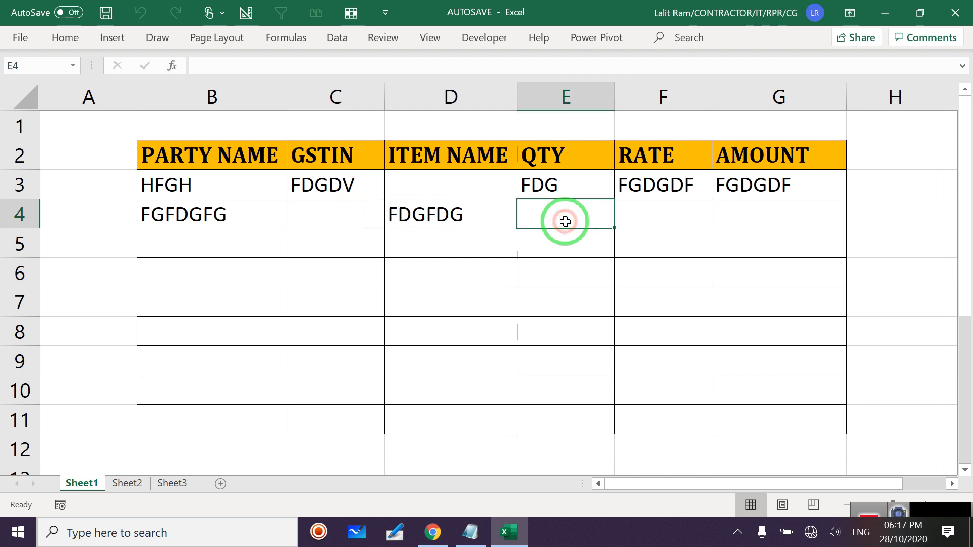
# Fill row 5 with FGDFG in B5, DFGFD in C5 and FDGFDG in D5.
pyautogui.click(206, 250)
pyautogui.write('FGDFG')
pyautogui.click(323, 245)
pyautogui.write('DFGFD')
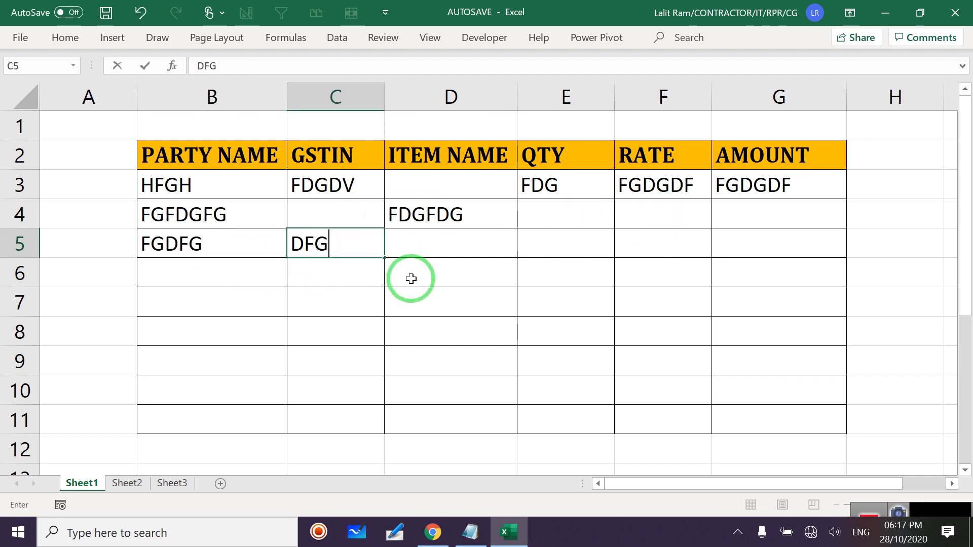
pyautogui.click(434, 244)
pyautogui.write('FDGF')
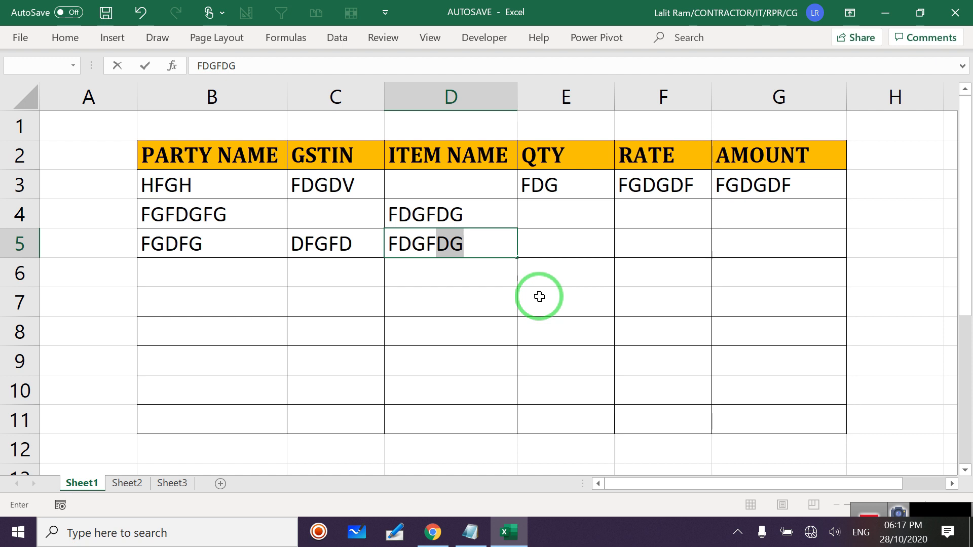